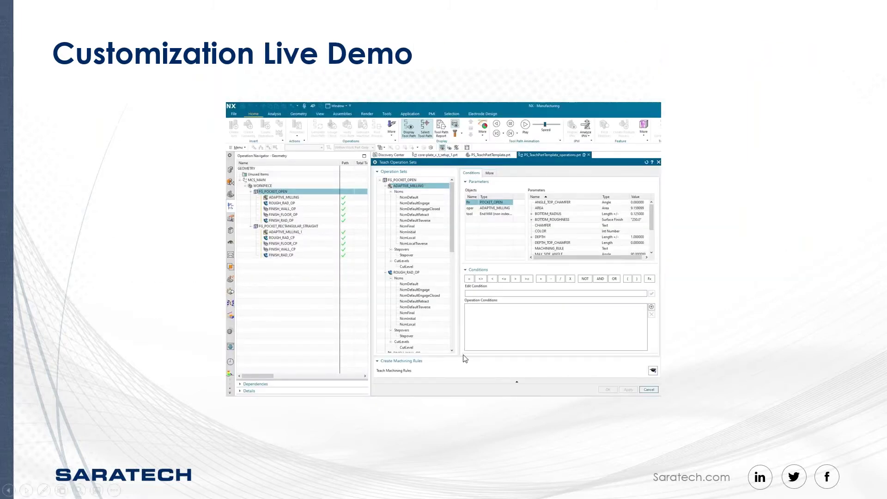
# - Exit the PowerPoint slideshow and switch to NX showing core-plate_x_t_setup_1.prt
pyautogui.press('Escape')
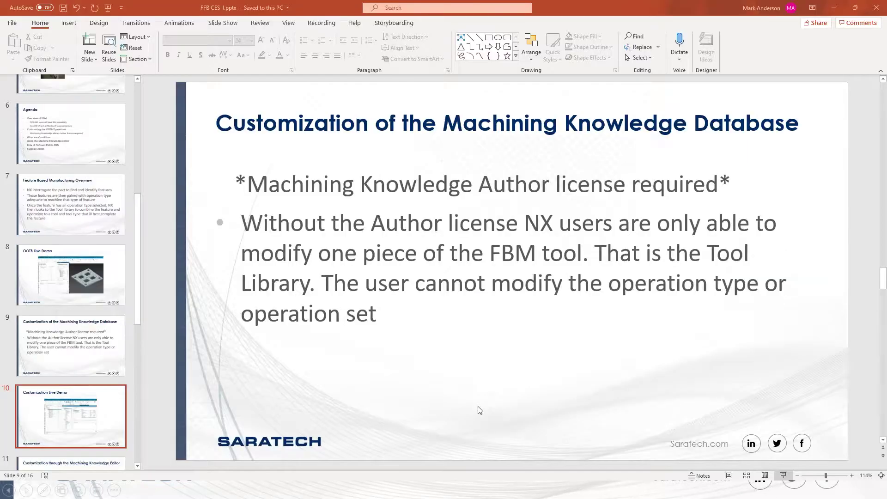
pyautogui.click(260, 490)
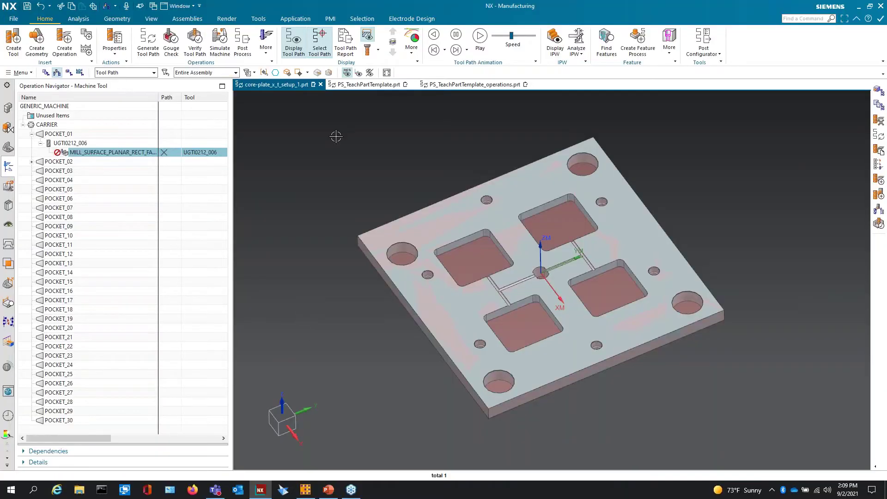
# - Switch to PS_TeachPartTemplate.prt and list its POCKET_OPEN_1 and POCKET_RECTANGULAR_STRAIGHT_2 machining features
pyautogui.click(365, 85)
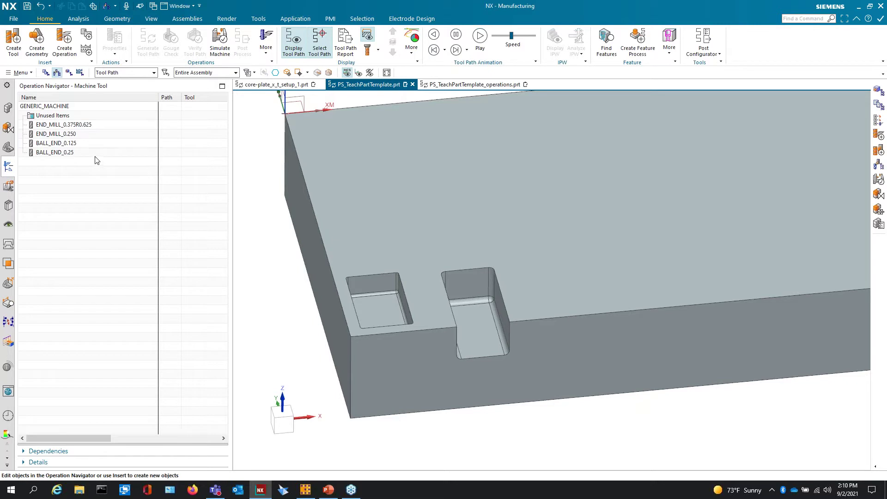
pyautogui.click(8, 342)
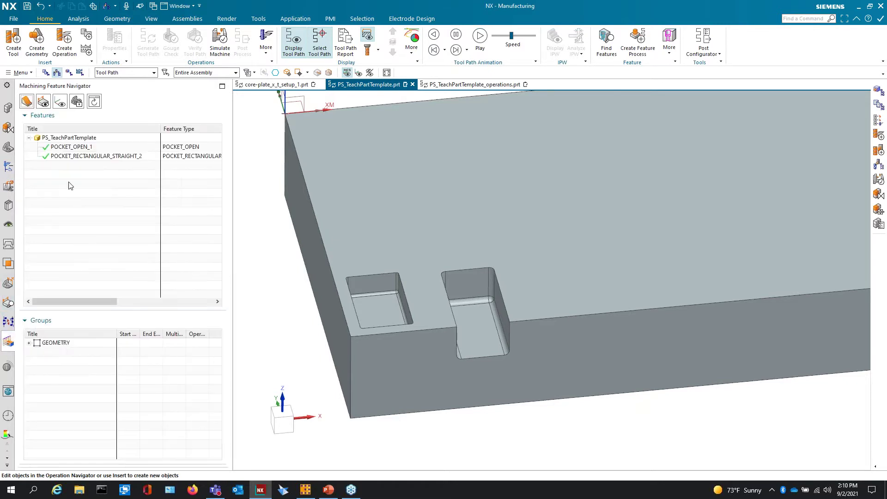
# - Delete the POCKET_OPEN_1 and POCKET_RECTANGULAR_STRAIGHT_2 features
pyautogui.click(71, 147)
pyautogui.keyDown('shift'); pyautogui.click(71, 157); pyautogui.keyUp('shift')
pyautogui.rightClick(71, 156)
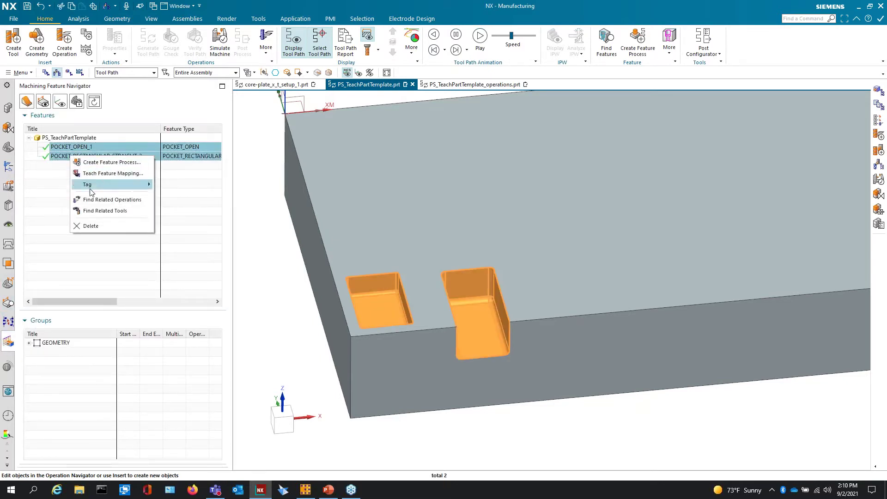
pyautogui.click(92, 226)
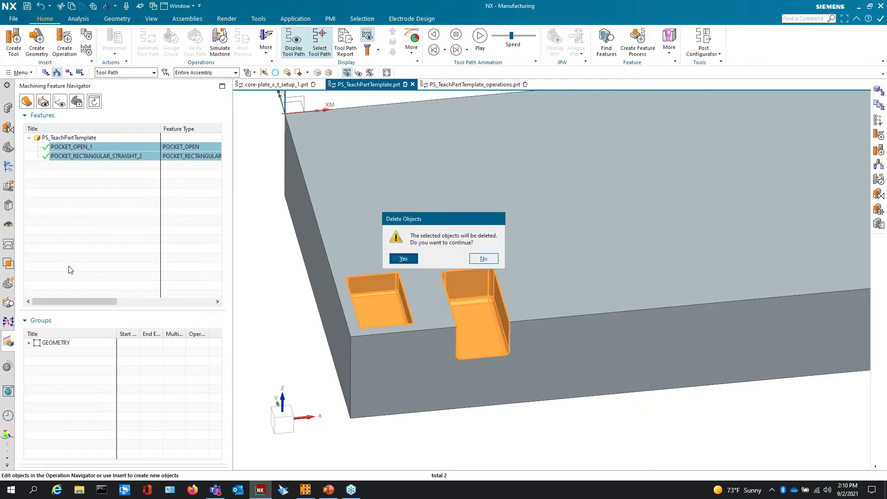
pyautogui.click(411, 260)
# - Find features again, discarding the six SURFACE_PLANAR_RECTANGULAR results so only the two pockets remain
pyautogui.rightClick(52, 152)
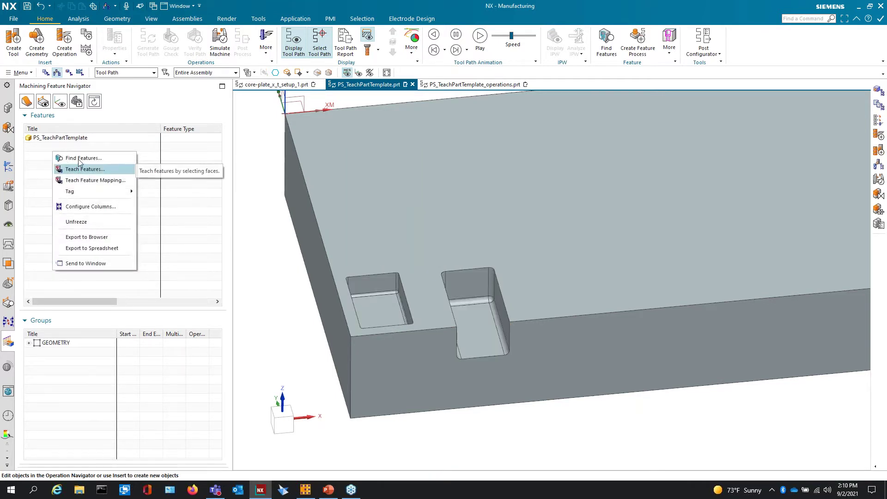
pyautogui.click(80, 170)
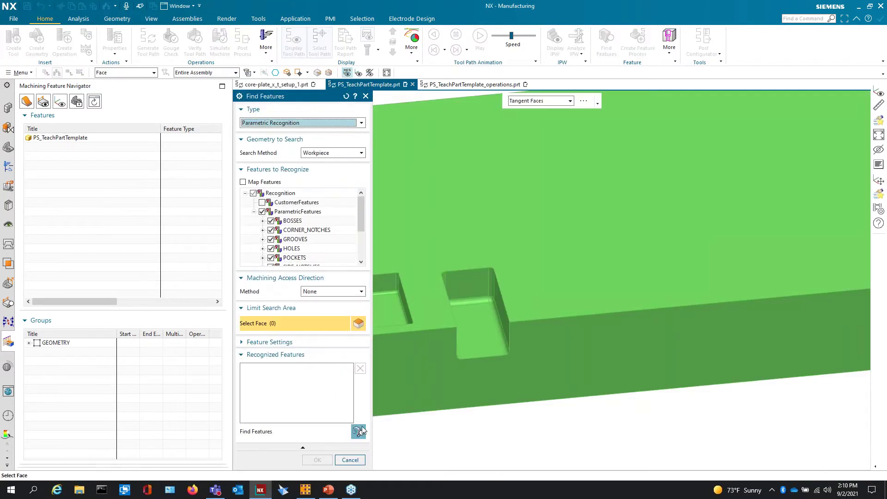
pyautogui.click(359, 431)
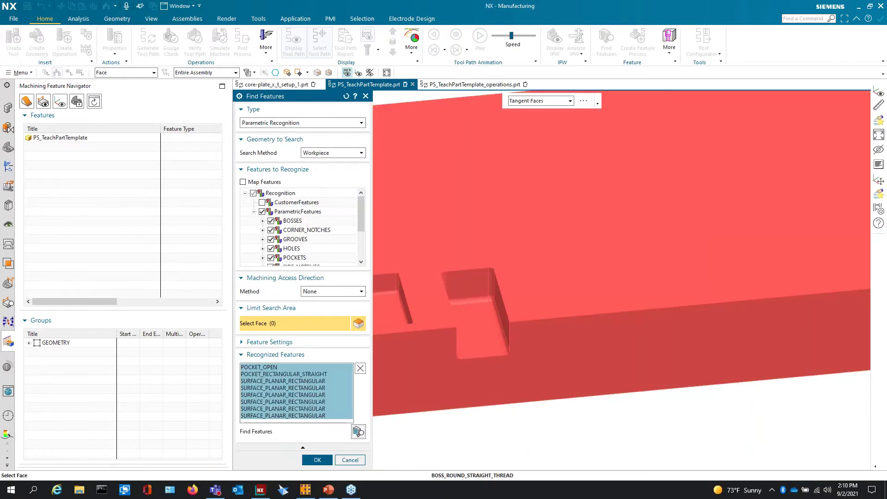
pyautogui.click(299, 381)
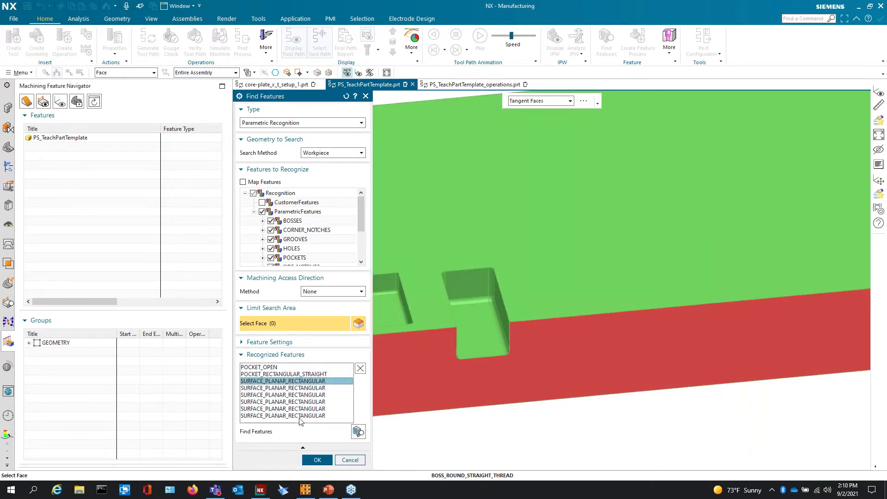
pyautogui.keyDown('shift'); pyautogui.click(301, 415); pyautogui.keyUp('shift')
pyautogui.click(360, 369)
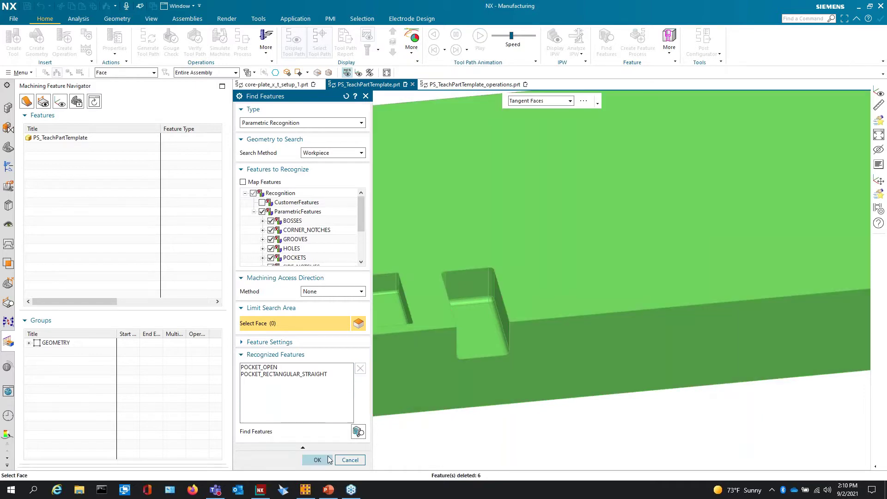
pyautogui.click(318, 460)
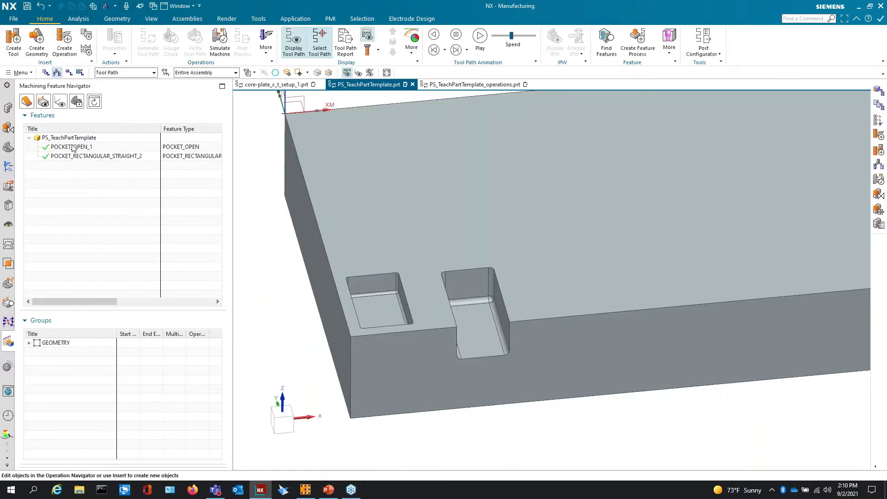
pyautogui.click(72, 148)
# - Create feature groups for POCKET_OPEN_1 and POCKET_RECTANGULAR_STRAIGHT_2
pyautogui.keyDown('shift'); pyautogui.click(73, 156); pyautogui.keyUp('shift')
pyautogui.rightClick(71, 155)
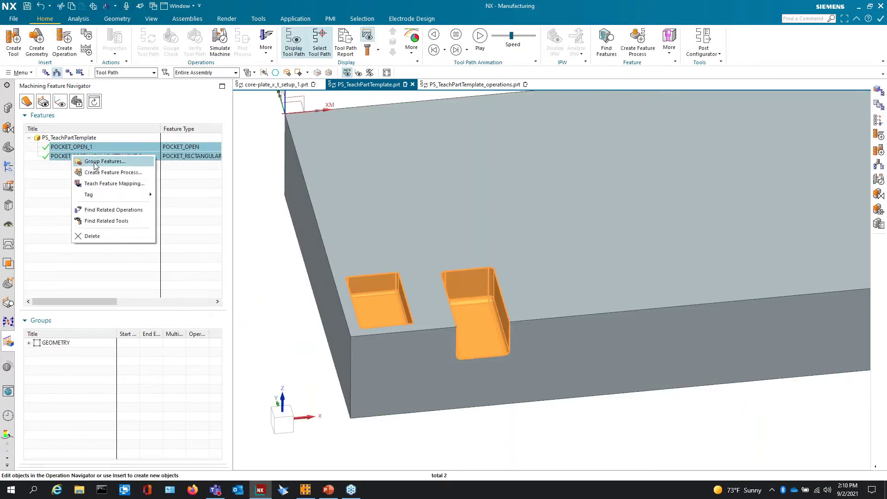
pyautogui.click(112, 237)
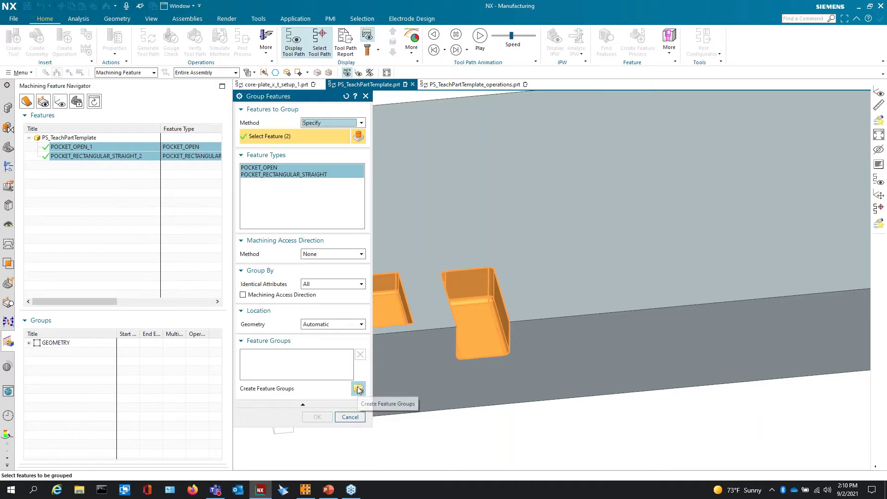
pyautogui.click(358, 388)
pyautogui.click(317, 416)
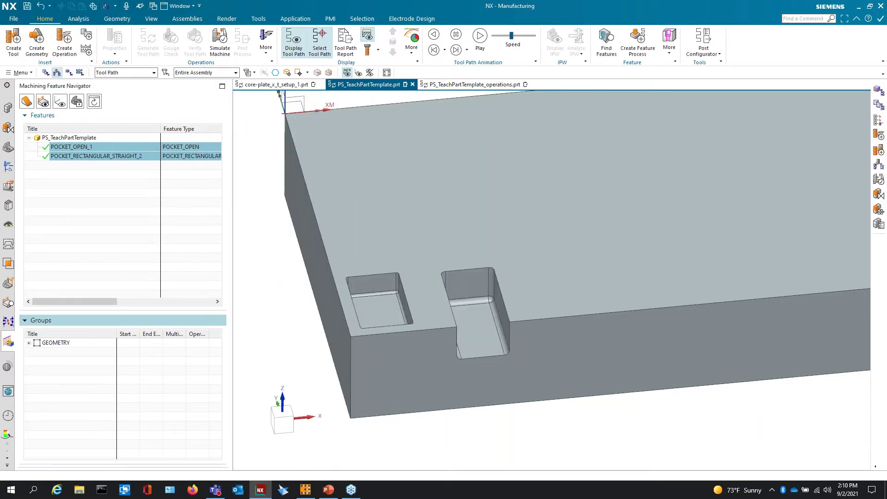
# - Expand GEOMETRY > MCS_MAIN > WORKPIECE and delete the two duplicate FG_POCKET groups
pyautogui.click(28, 342)
pyautogui.click(37, 362)
pyautogui.click(46, 371)
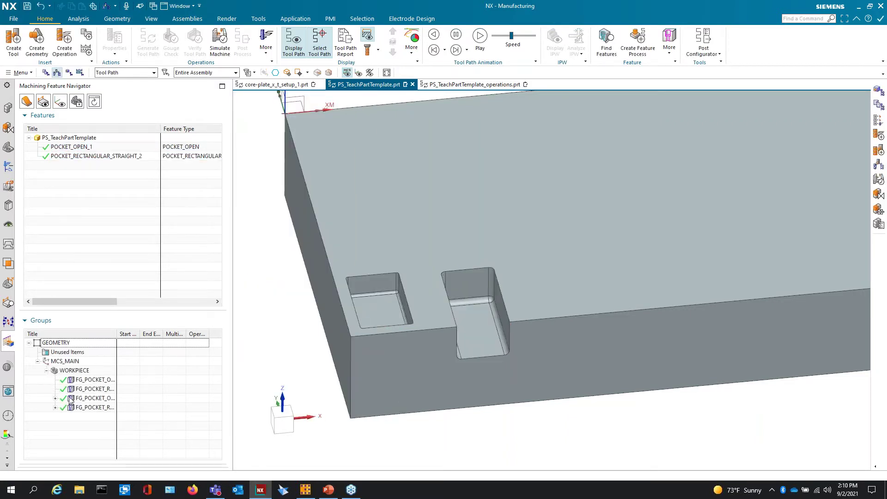
pyautogui.click(92, 398)
pyautogui.keyDown('shift'); pyautogui.click(93, 407); pyautogui.keyUp('shift')
pyautogui.rightClick(86, 408)
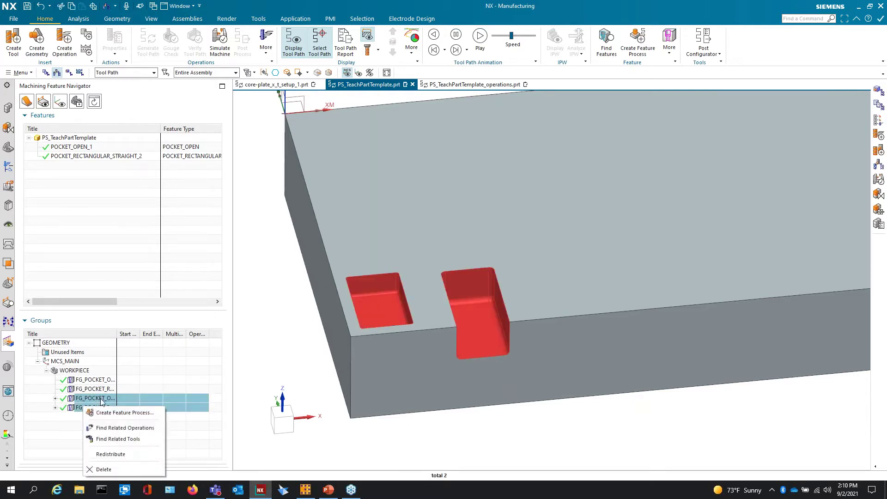
pyautogui.click(105, 469)
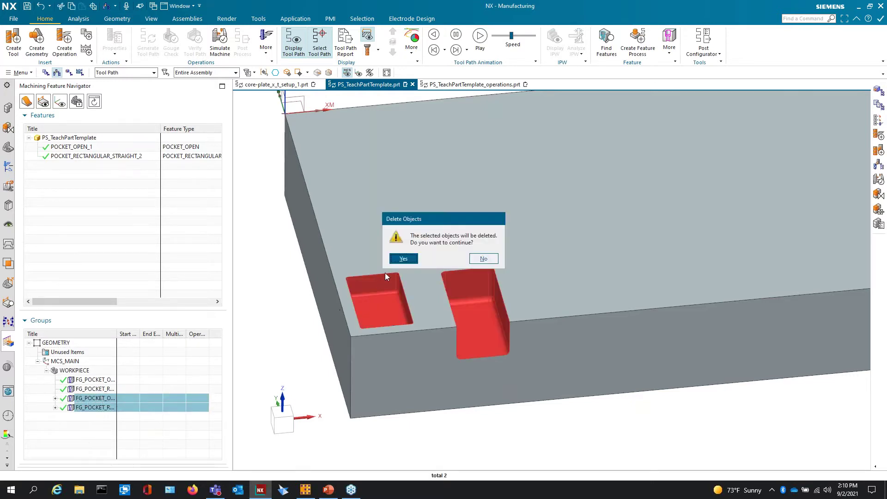
pyautogui.click(403, 258)
# - Reselect both pocket features in the feature navigator for the next action
pyautogui.click(64, 148)
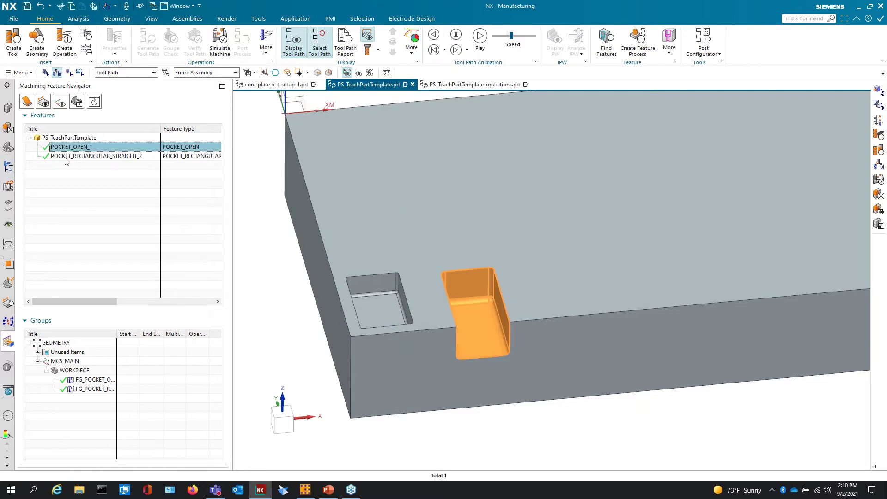
pyautogui.keyDown('shift'); pyautogui.click(66, 159); pyautogui.keyUp('shift')
pyautogui.rightClick(66, 160)
# - Create a Rule Based feature process for both pockets and acknowledge the completion warning
pyautogui.click(88, 165)
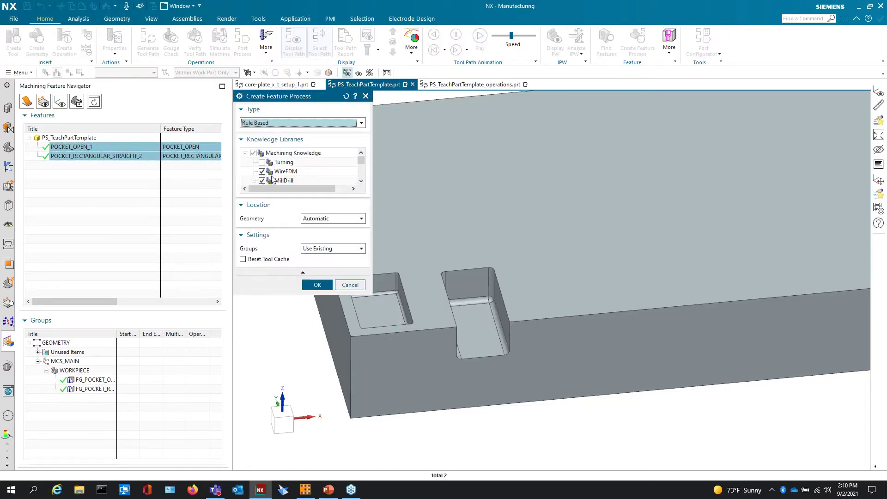
pyautogui.click(316, 284)
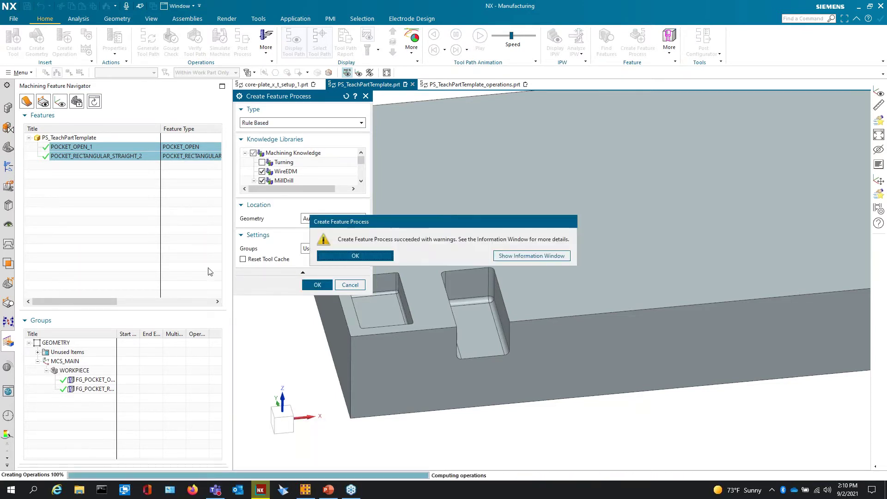
pyautogui.click(370, 255)
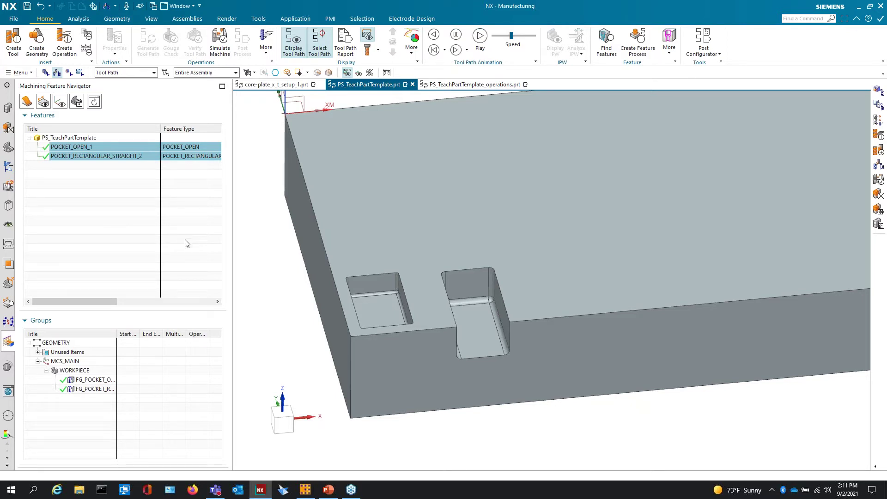
pyautogui.click(473, 85)
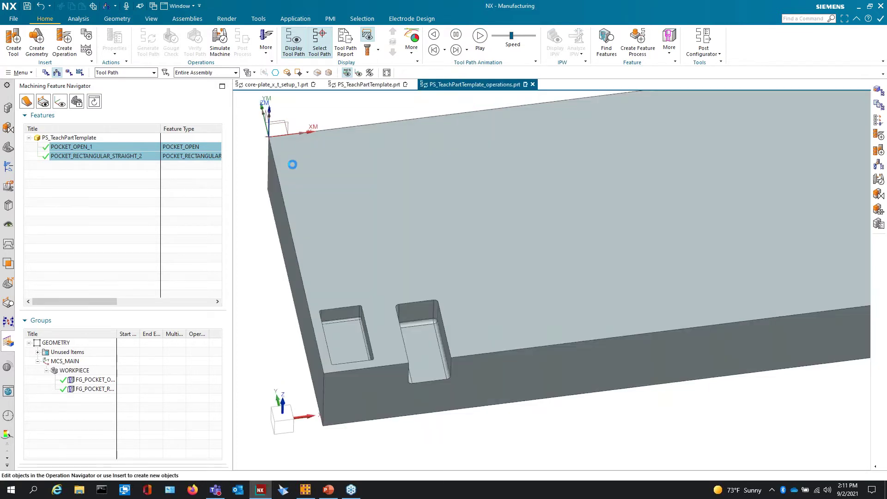
pyautogui.click(8, 166)
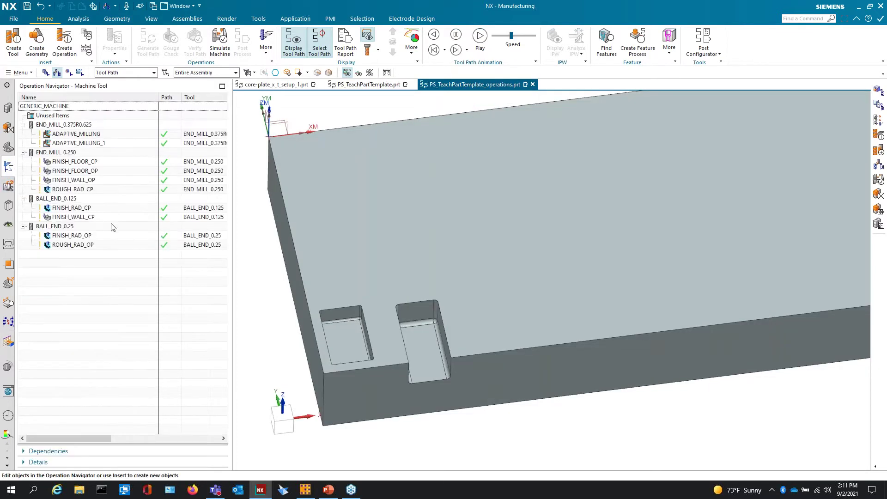
pyautogui.click(68, 72)
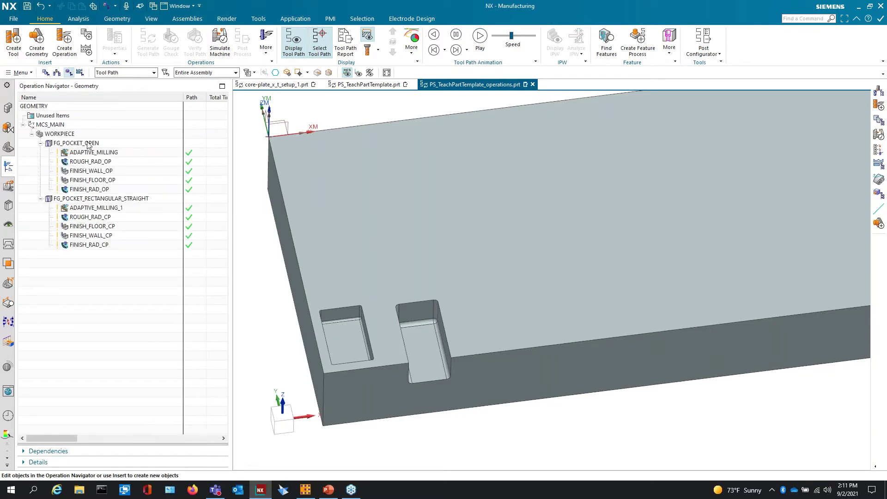
pyautogui.click(87, 143)
pyautogui.scroll(-1, 543, 315)
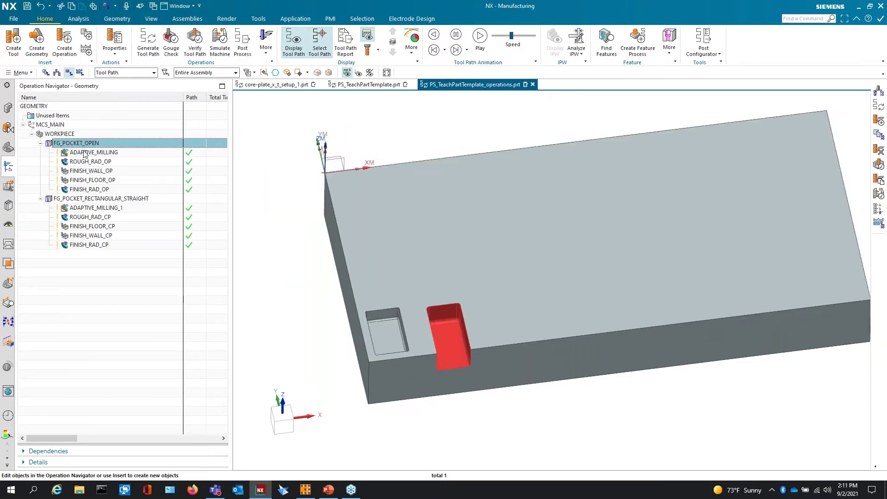
pyautogui.moveTo(79, 146)
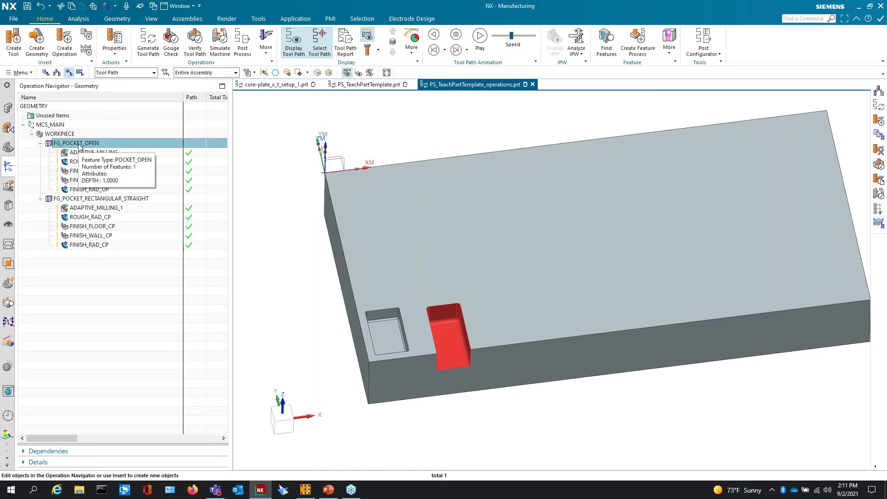
pyautogui.click(86, 153)
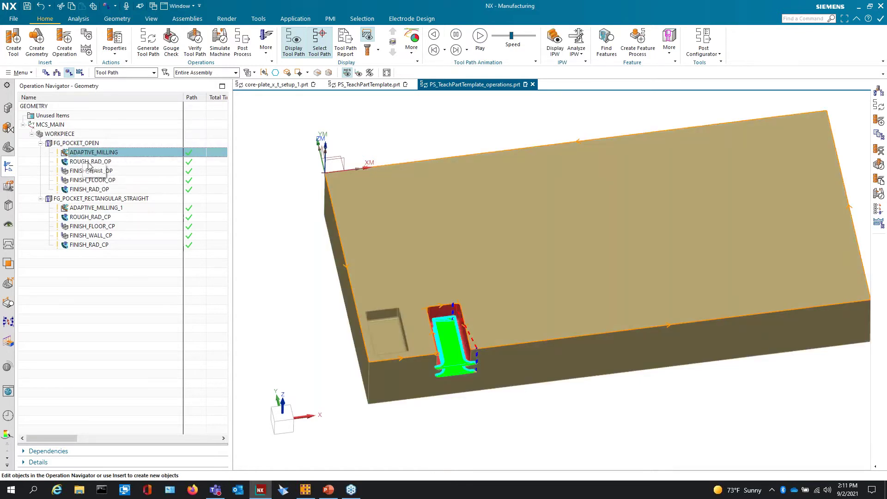
pyautogui.click(90, 162)
pyautogui.click(89, 172)
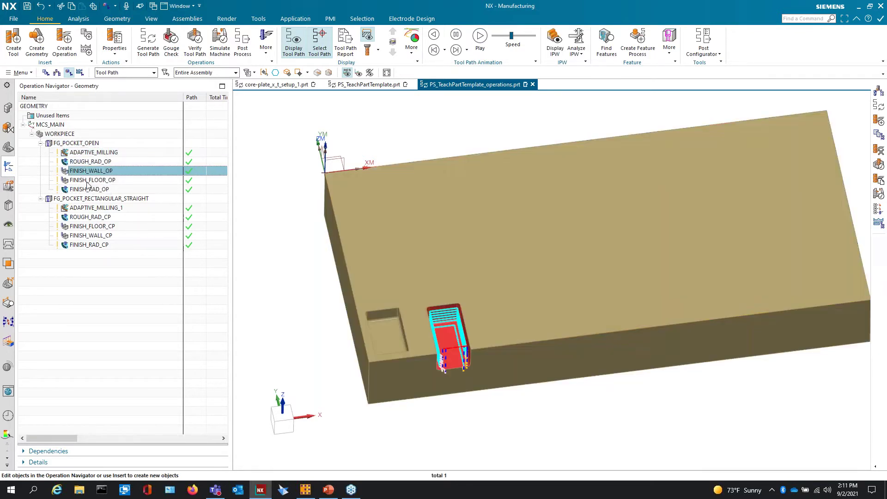
pyautogui.click(88, 181)
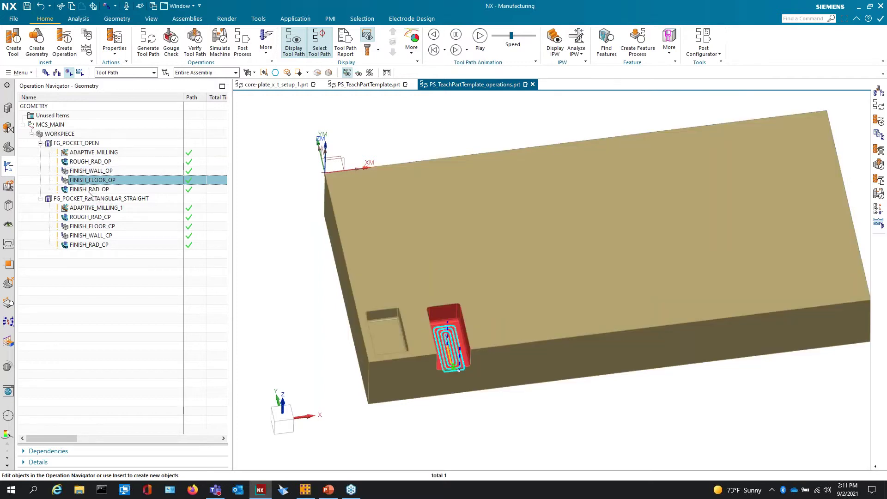
pyautogui.click(89, 189)
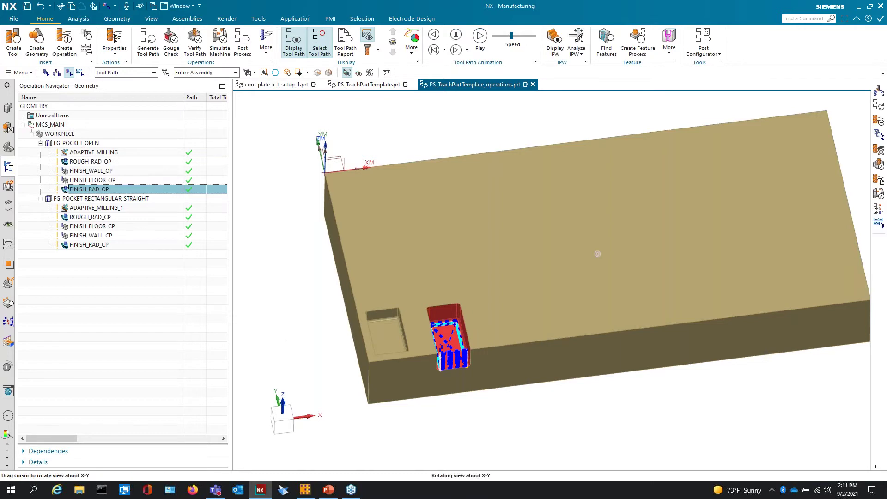
pyautogui.click(123, 273)
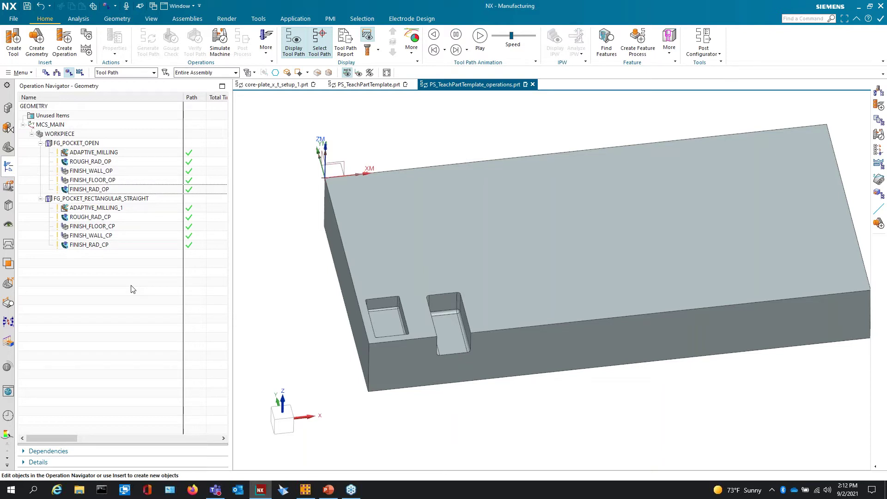
# - Open Teach Operation Sets for FG_POCKET_OPEN and inspect ADAPTIVE_MILLING's Ncms, Stepovers and CutLevels sets
pyautogui.rightClick(82, 144)
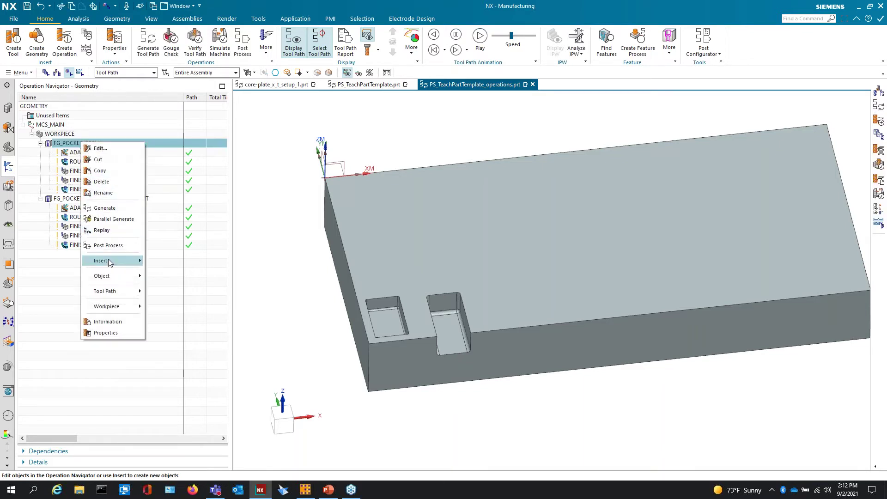
pyautogui.moveTo(134, 277)
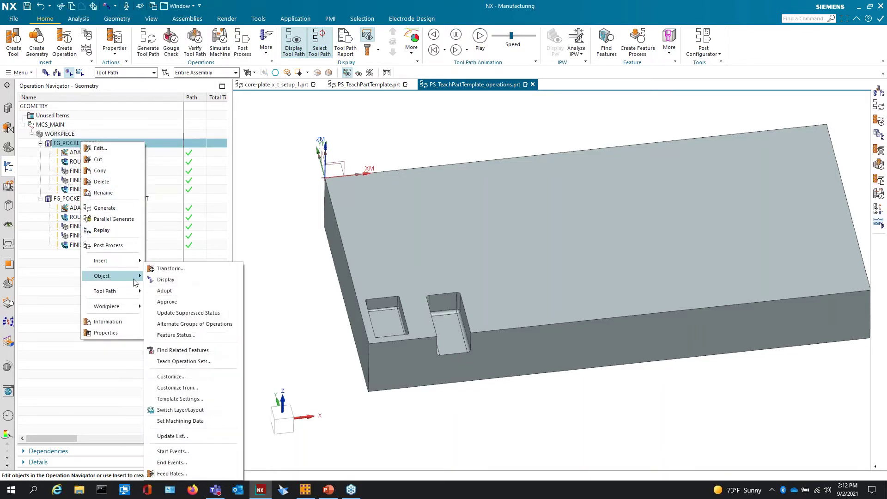
pyautogui.click(175, 361)
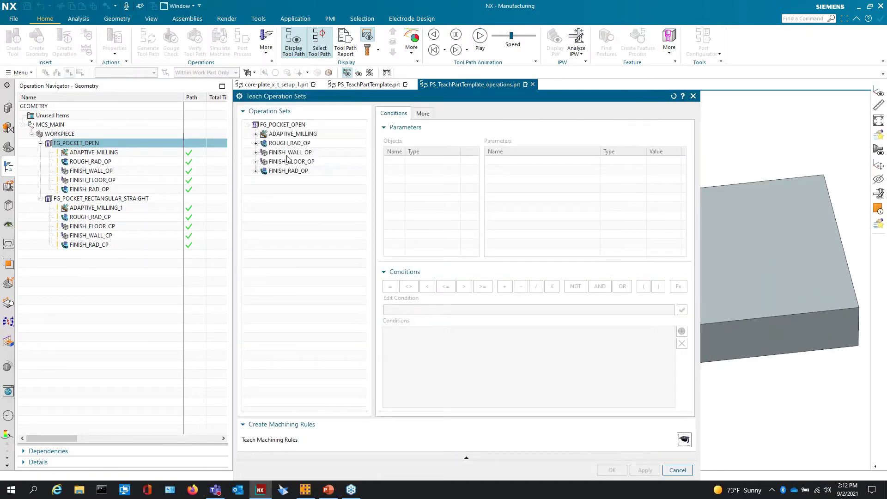
pyautogui.click(255, 133)
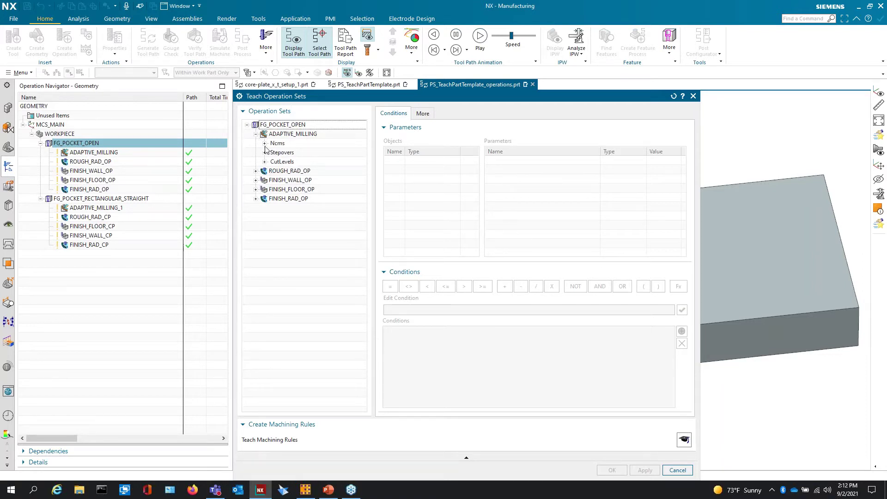
pyautogui.click(264, 144)
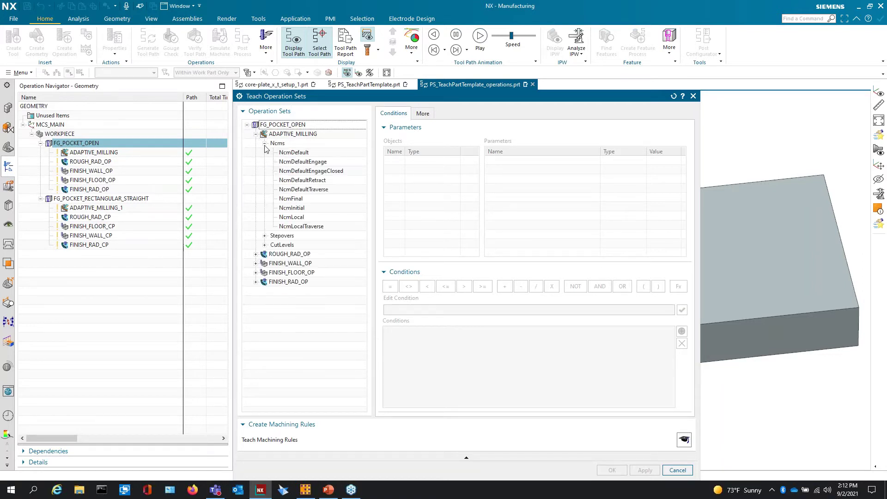
pyautogui.click(265, 236)
pyautogui.click(265, 254)
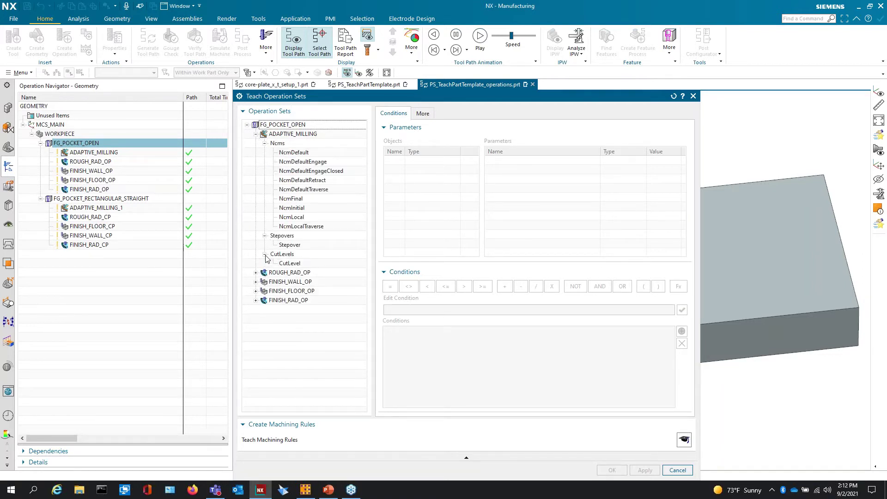
pyautogui.click(288, 135)
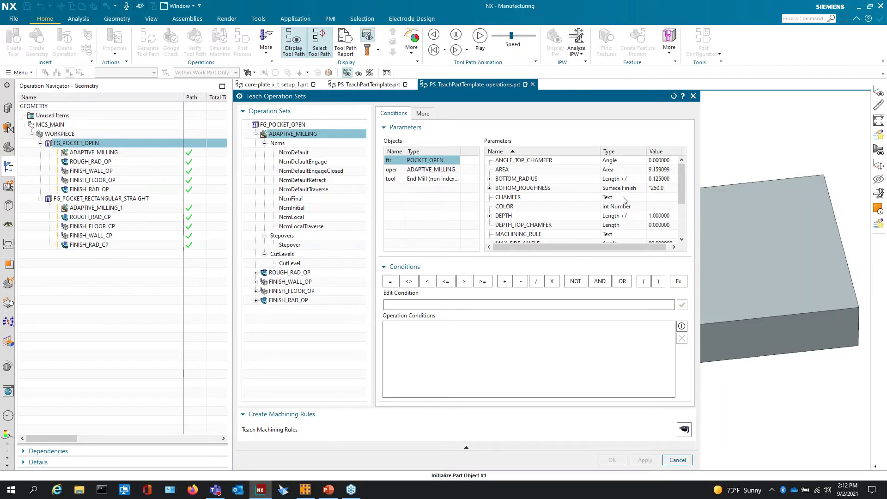
# - Review ROUGH_RAD_OP's details, then teach and store the machining rules from this operation set
pyautogui.moveTo(698, 206); pyautogui.dragTo(759, 196)
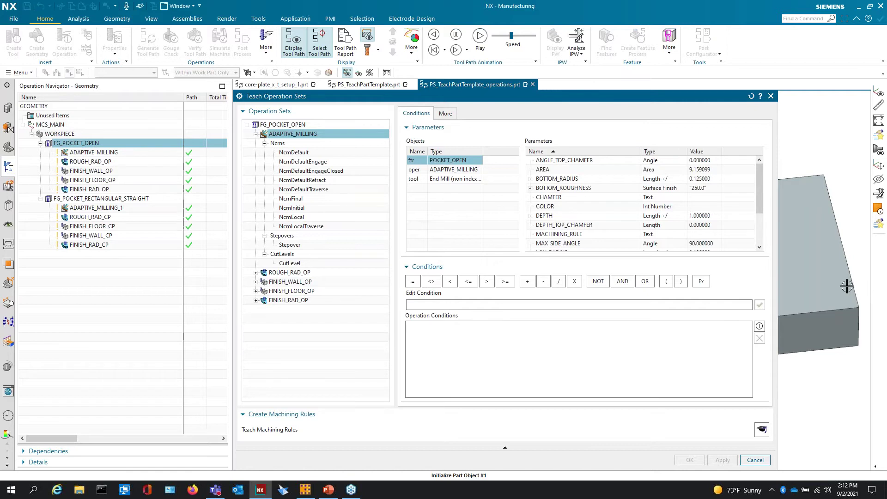
pyautogui.scroll(-4, 858, 301)
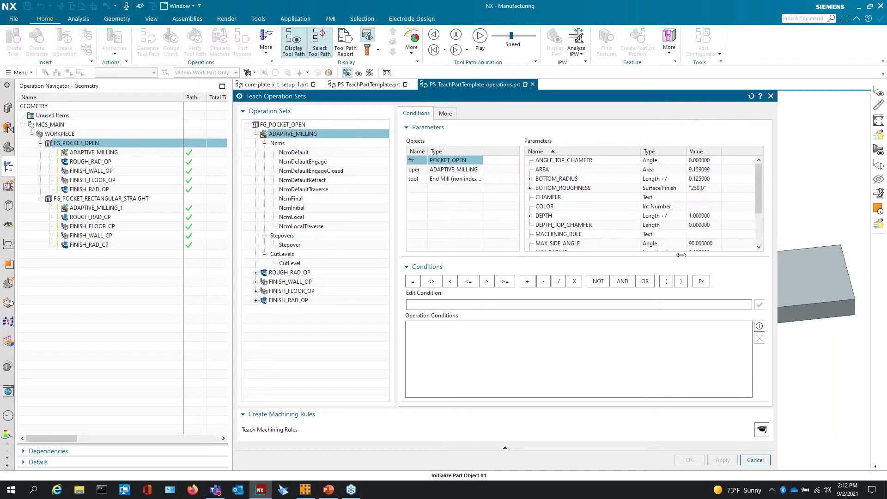
pyautogui.moveTo(778, 240); pyautogui.dragTo(541, 247)
pyautogui.scroll(3, 715, 314)
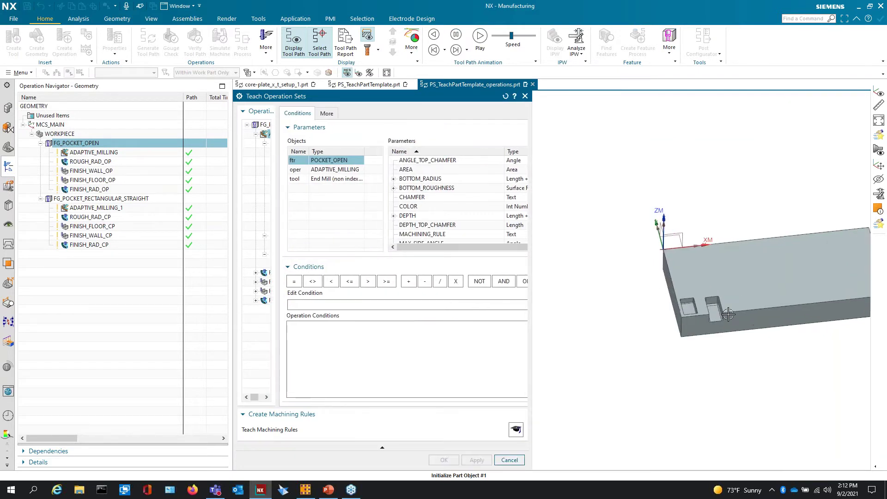
pyautogui.scroll(2, 715, 314)
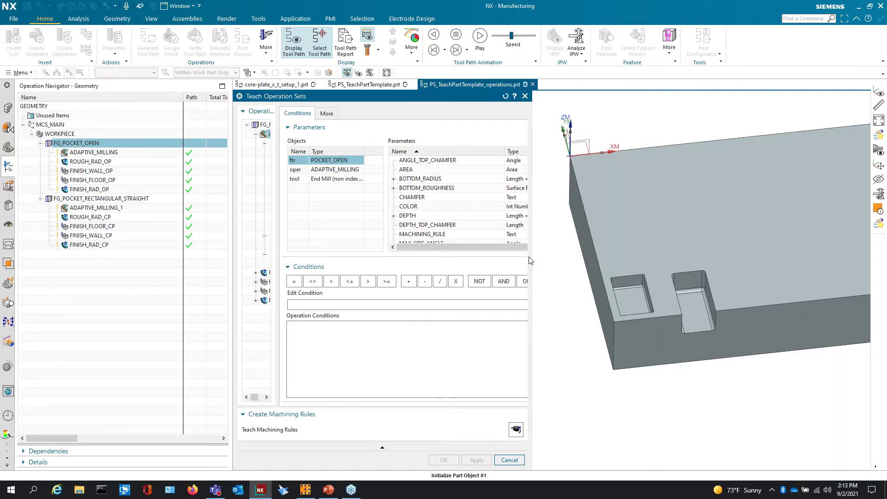
pyautogui.moveTo(531, 257); pyautogui.dragTo(641, 258)
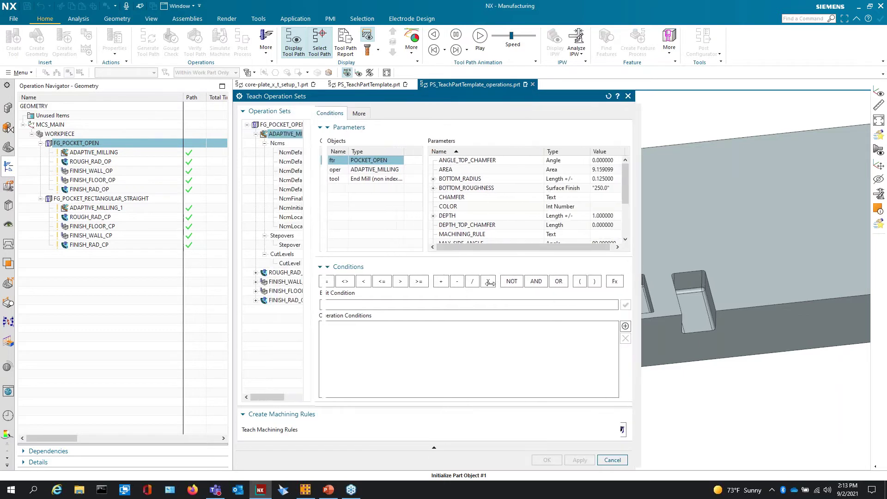
pyautogui.moveTo(643, 258); pyautogui.dragTo(693, 263)
pyautogui.click(291, 273)
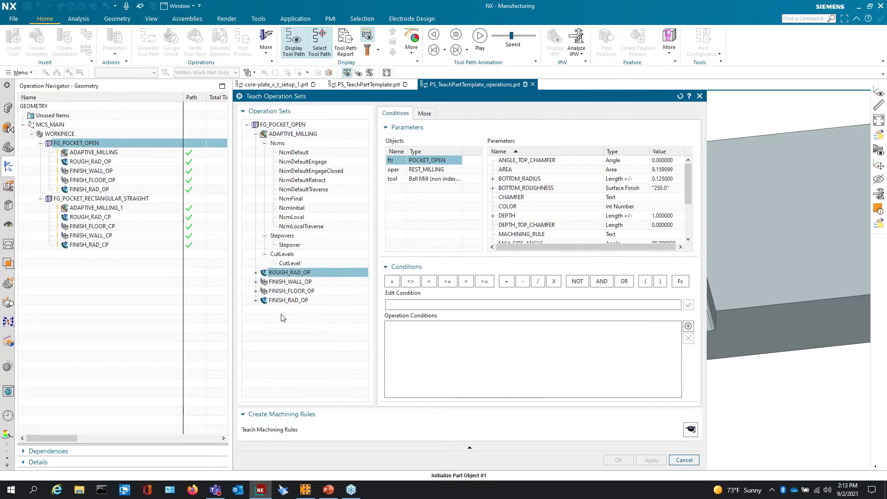
pyautogui.click(691, 429)
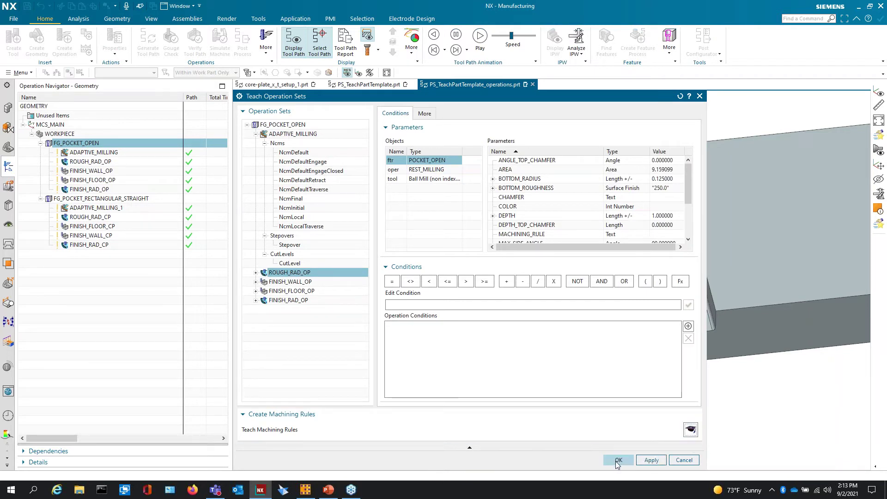
pyautogui.click(618, 460)
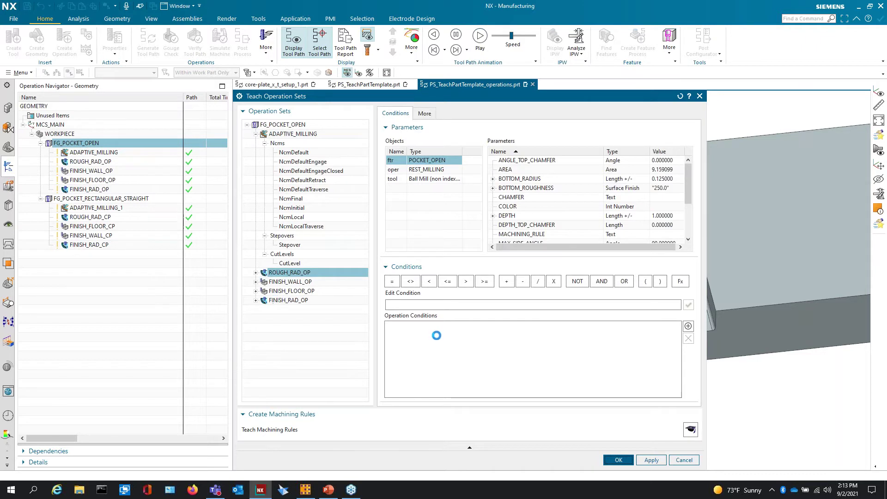
# - Teach and store machining rules from the FG_POCKET_RECTANGULAR_STRAIGHT operation set
pyautogui.rightClick(105, 200)
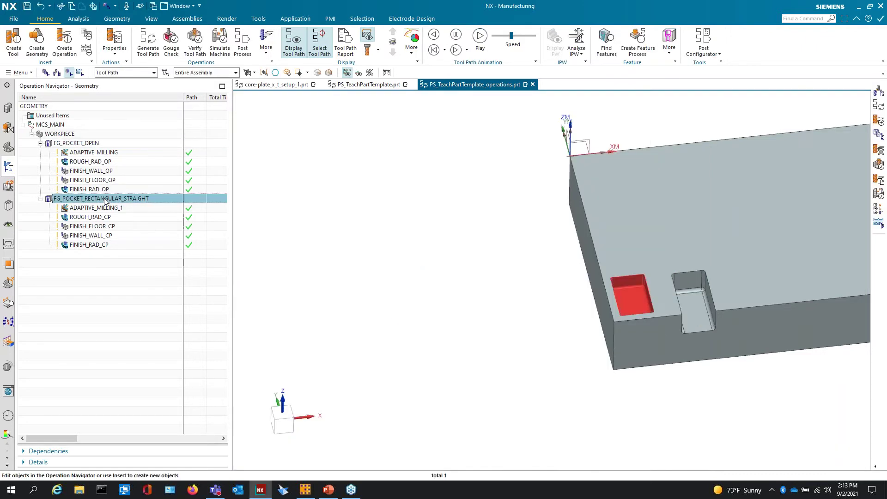
pyautogui.moveTo(135, 336)
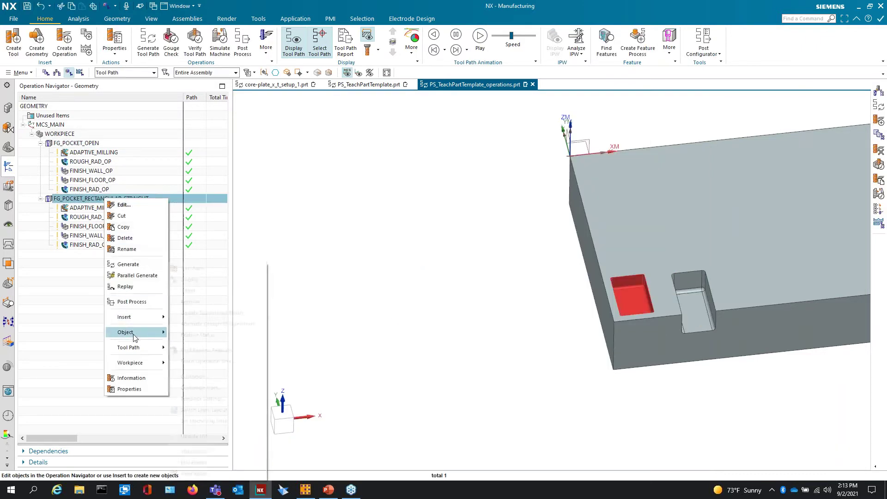
pyautogui.click(222, 363)
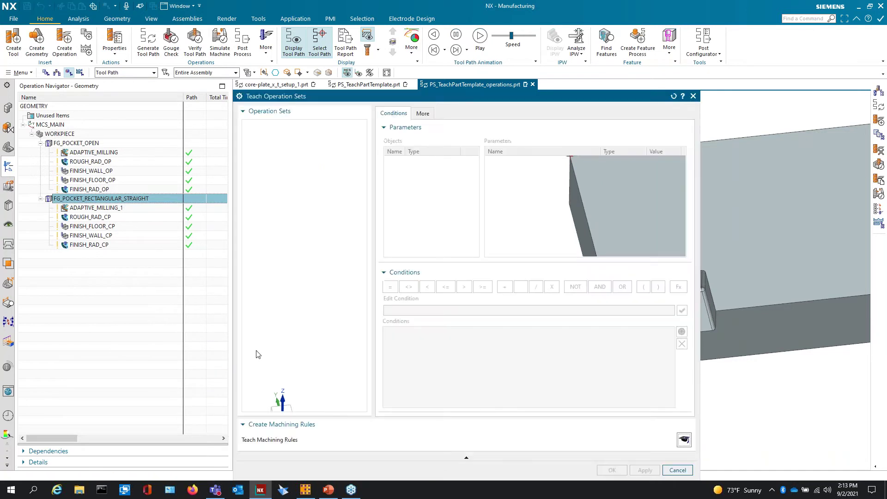
pyautogui.click(683, 440)
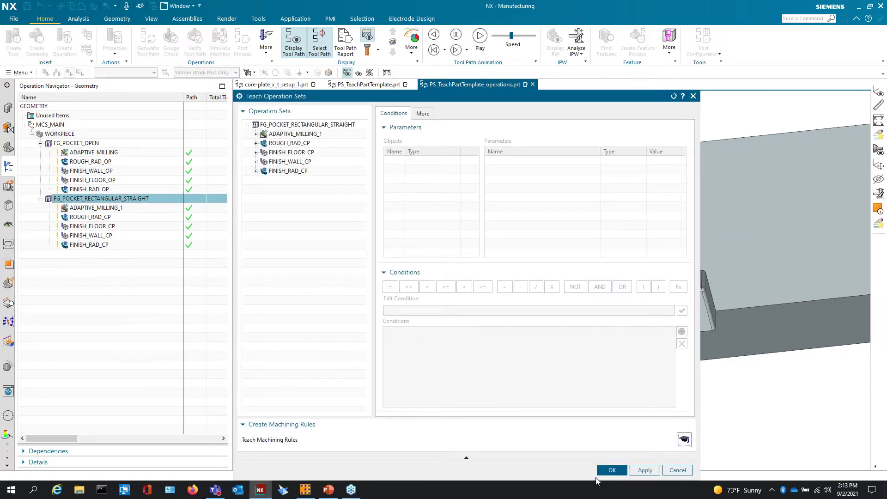
pyautogui.click(612, 470)
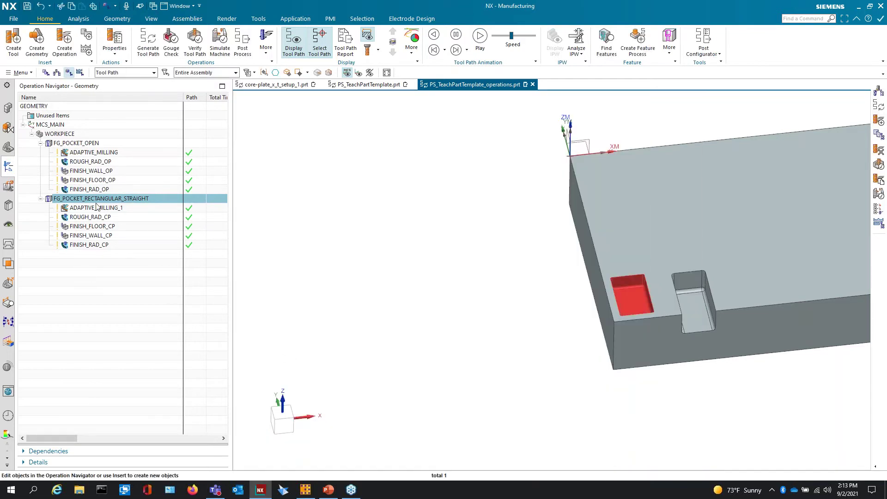
# - In Program Order view, move the operations of both pocket program groups into Unused Items
pyautogui.keyDown('shift'); pyautogui.click(66, 143); pyautogui.keyUp('shift')
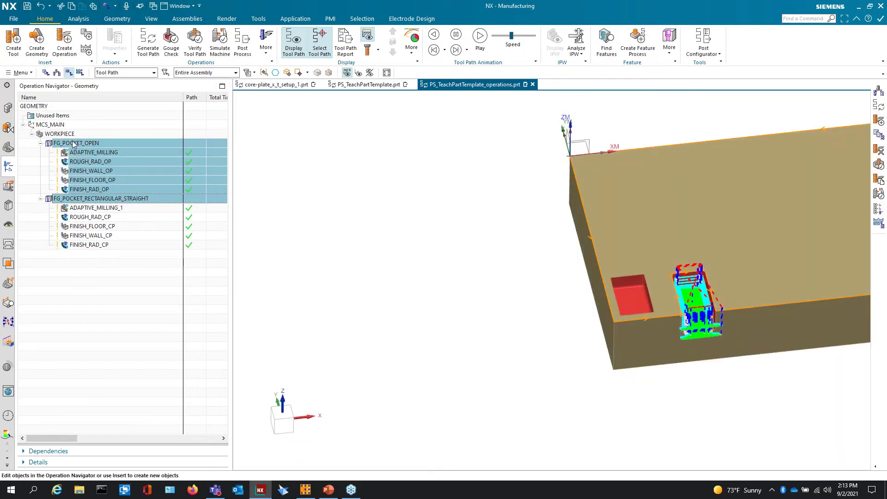
pyautogui.moveTo(66, 142); pyautogui.dragTo(59, 115)
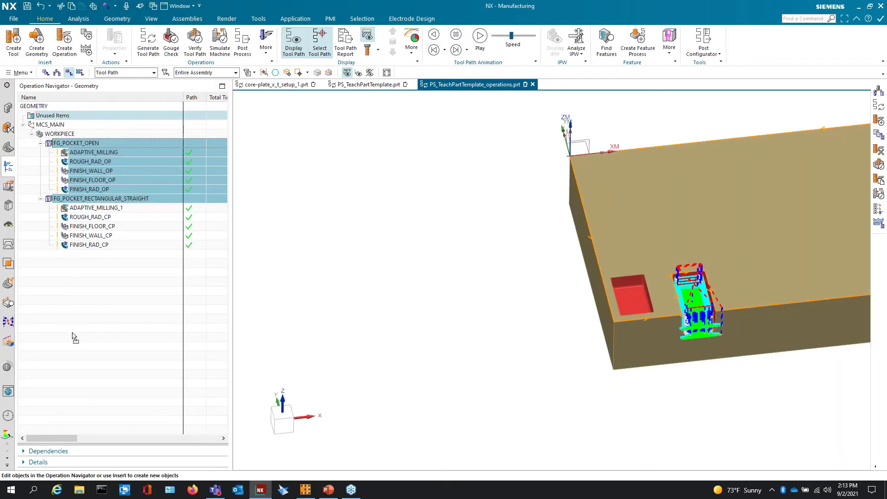
pyautogui.click(46, 73)
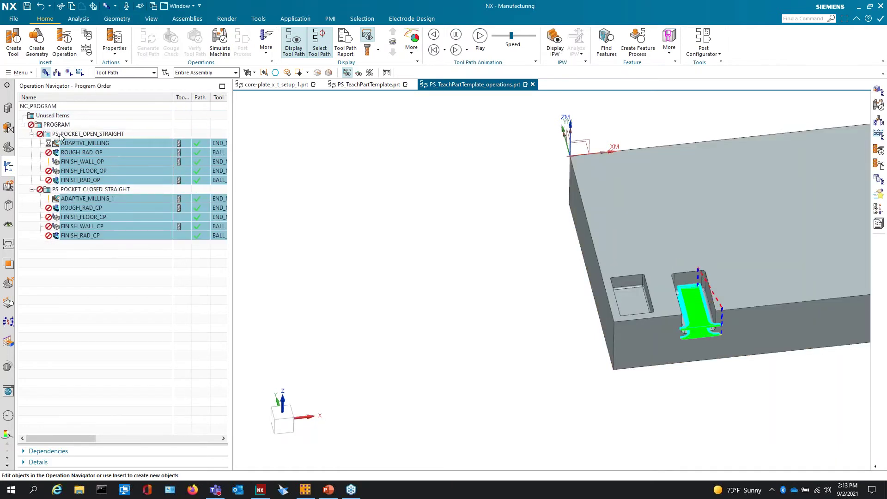
pyautogui.click(61, 134)
pyautogui.keyDown('shift'); pyautogui.click(65, 189); pyautogui.keyUp('shift')
pyautogui.moveTo(69, 139); pyautogui.dragTo(56, 125)
# - Delete both pocket features in the feature navigator, then expand GEOMETRY and MCS_MAIN
pyautogui.click(8, 341)
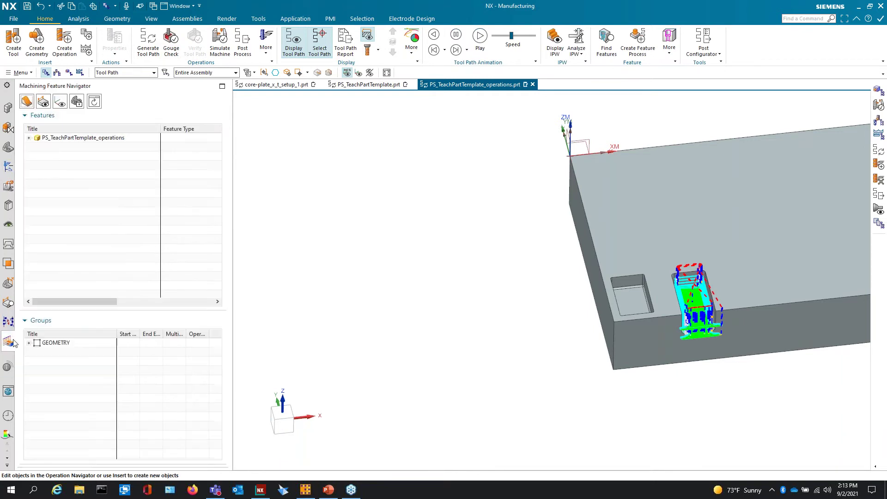
pyautogui.click(29, 138)
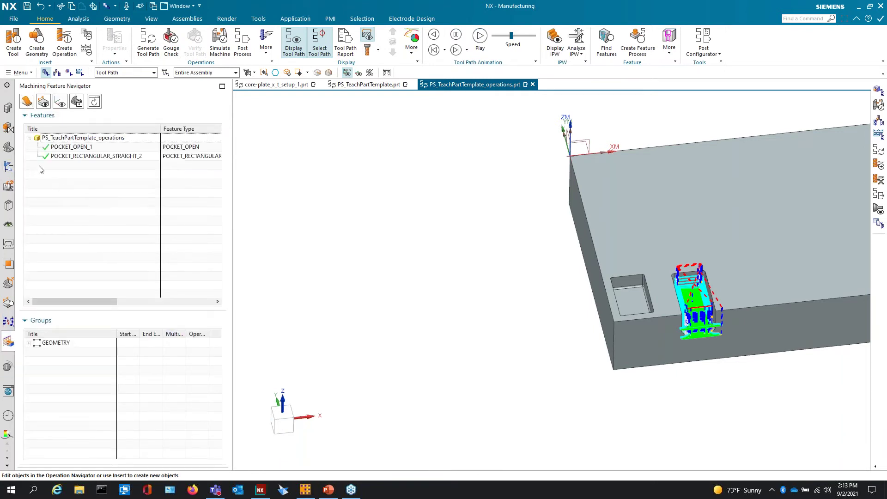
pyautogui.click(70, 147)
pyautogui.keyDown('shift'); pyautogui.click(70, 155); pyautogui.keyUp('shift')
pyautogui.rightClick(69, 156)
pyautogui.click(99, 228)
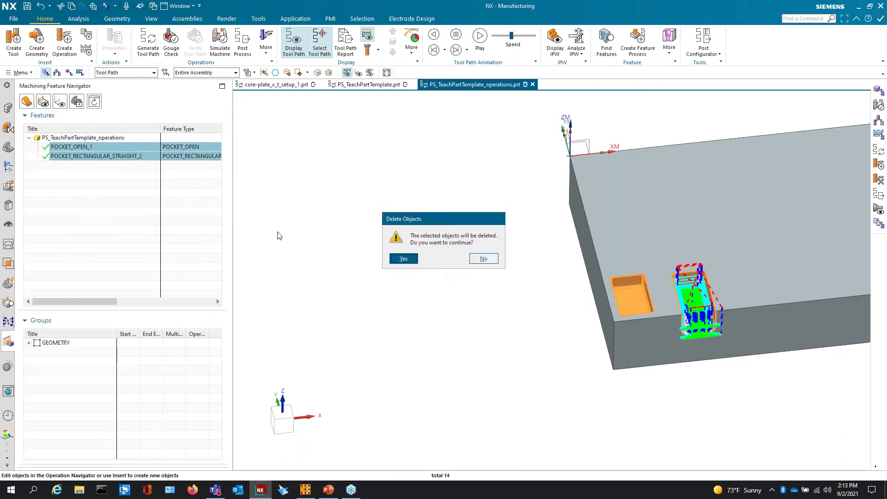
pyautogui.click(416, 261)
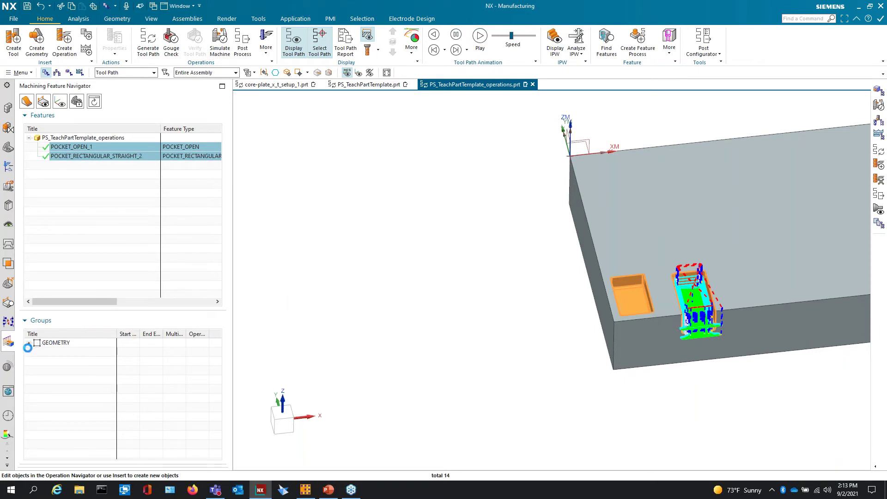
pyautogui.click(29, 343)
pyautogui.click(37, 362)
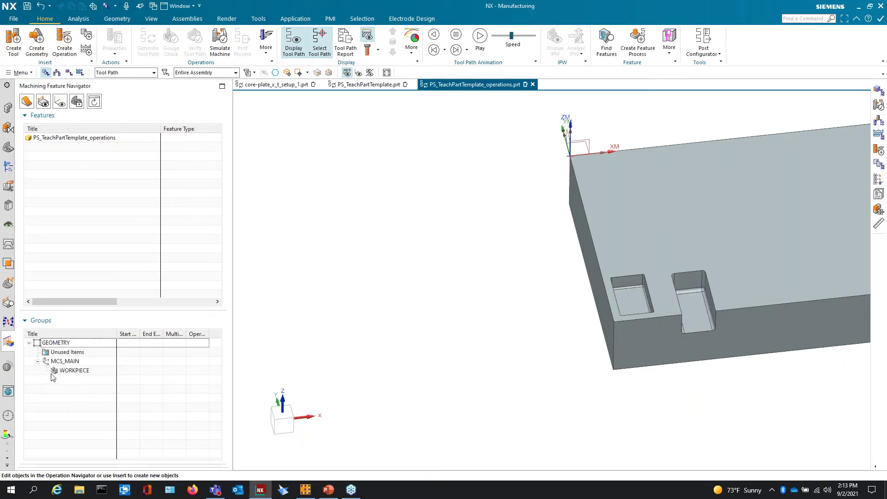
# - Find features again, removing the SURFACE_PLANAR_RECTANGULAR results to keep only the two pockets
pyautogui.rightClick(89, 187)
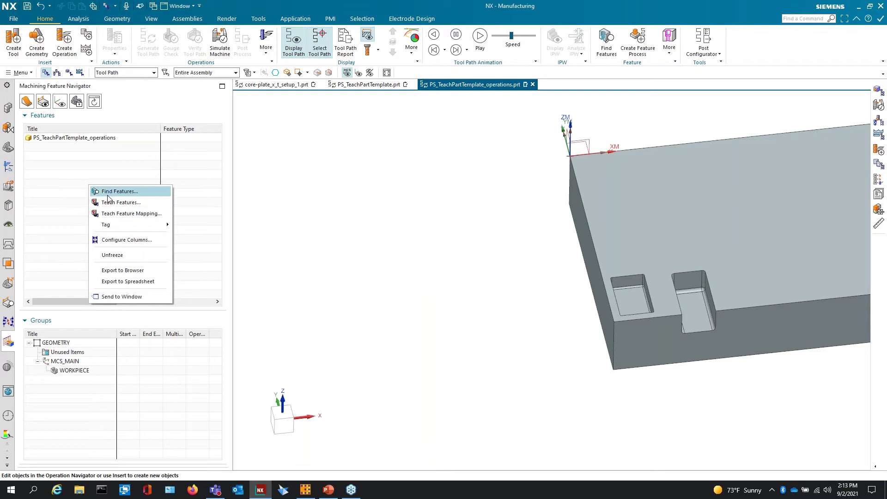
pyautogui.click(115, 192)
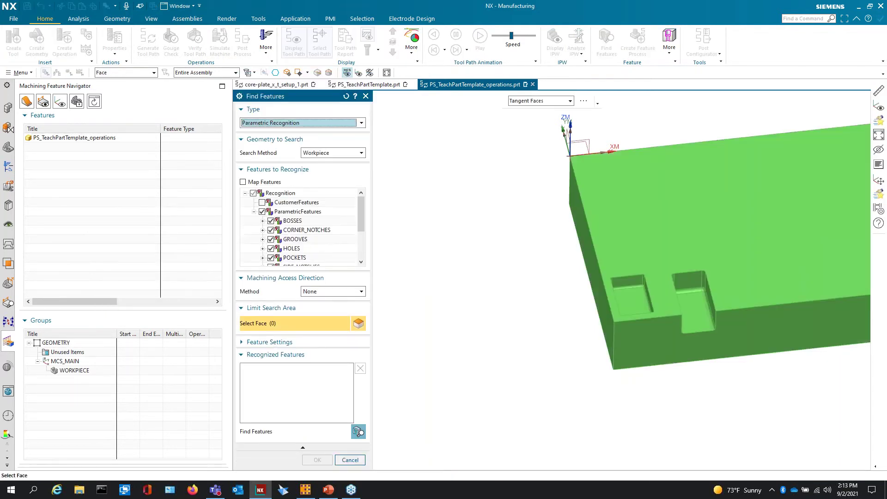
pyautogui.click(352, 432)
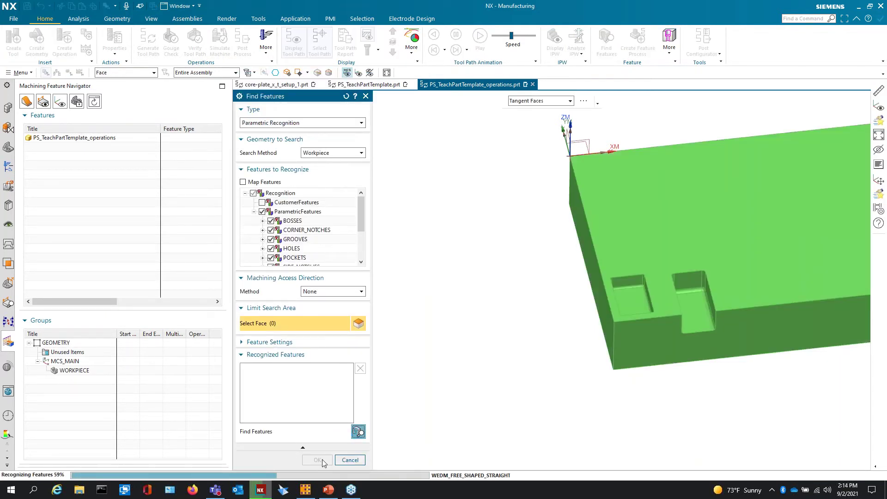
pyautogui.click(320, 382)
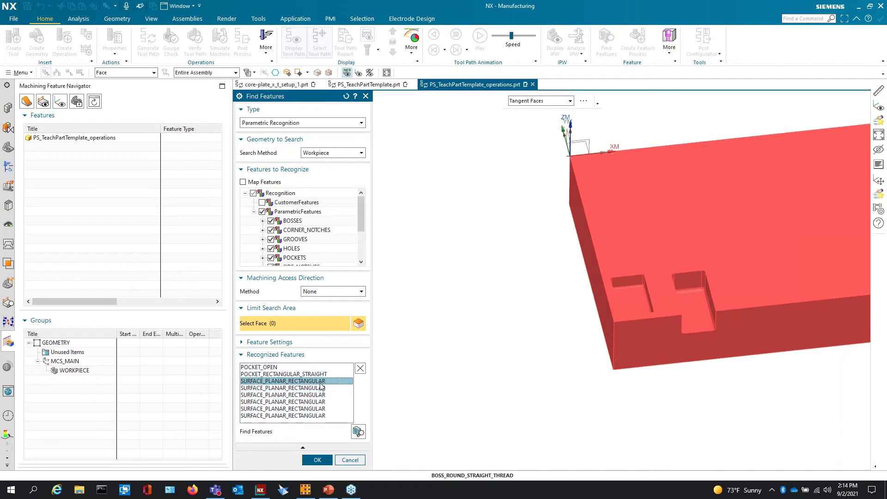
pyautogui.keyDown('shift'); pyautogui.click(318, 416); pyautogui.keyUp('shift')
pyautogui.click(360, 369)
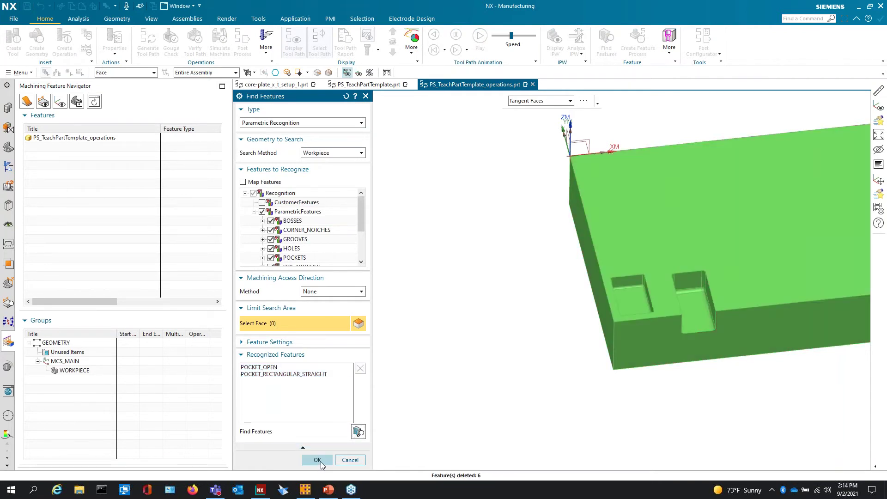
pyautogui.click(317, 460)
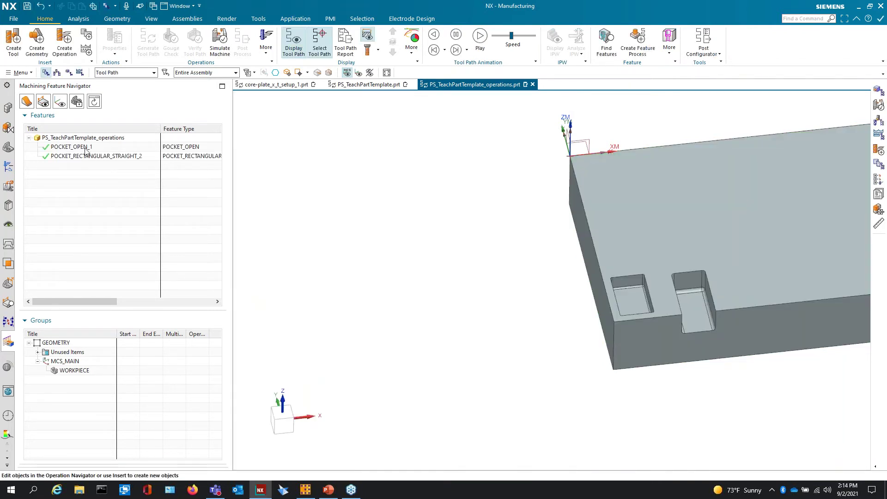
# - Create feature groups for POCKET_OPEN_1 and POCKET_RECTANGULAR_STRAIGHT_2
pyautogui.click(85, 148)
pyautogui.keyDown('shift'); pyautogui.click(87, 157); pyautogui.keyUp('shift')
pyautogui.rightClick(86, 157)
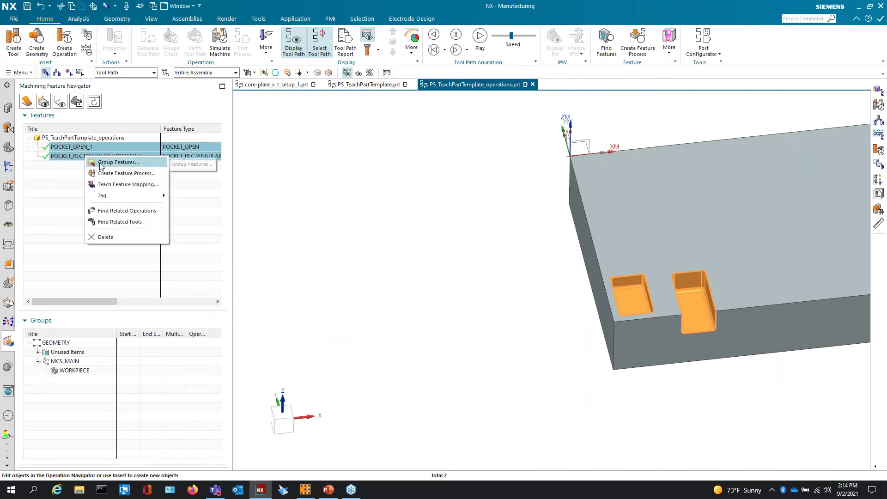
pyautogui.click(118, 162)
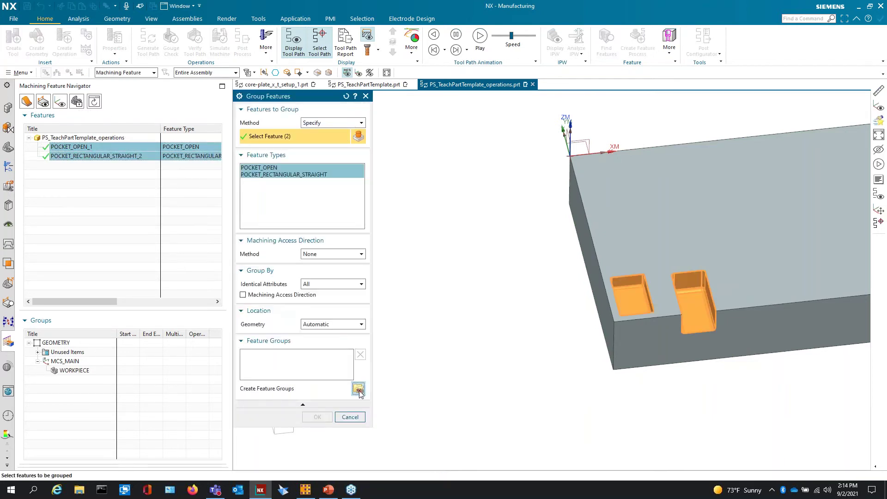
pyautogui.click(359, 390)
pyautogui.click(318, 416)
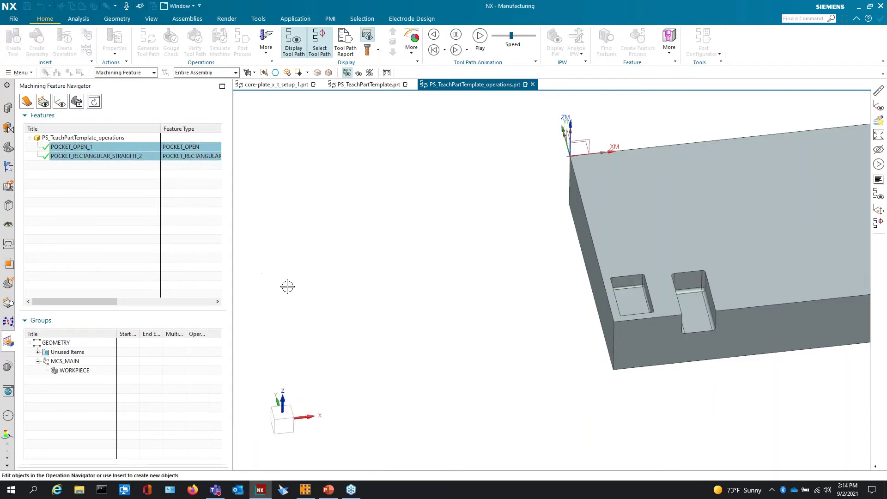
pyautogui.rightClick(91, 160)
# - Start Create Feature Process for the pockets, browse the OperationSets library, and keep Type Rule Based
pyautogui.click(139, 166)
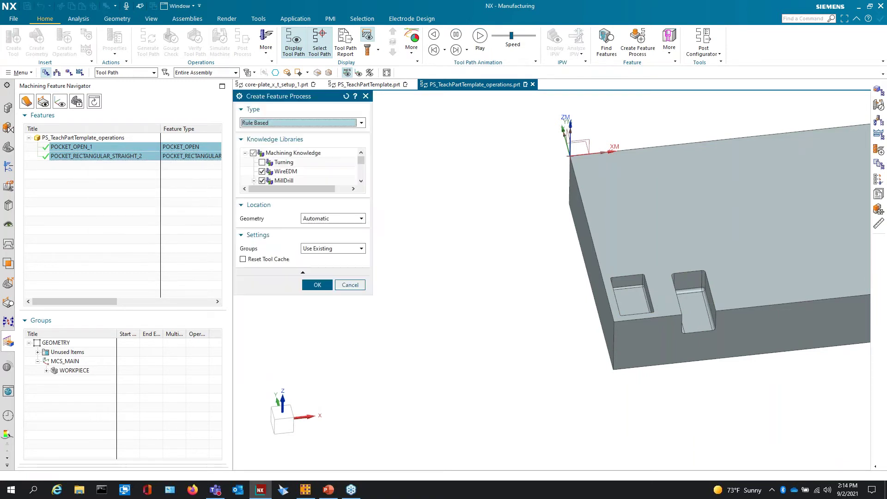
pyautogui.scroll(-5, 303, 170)
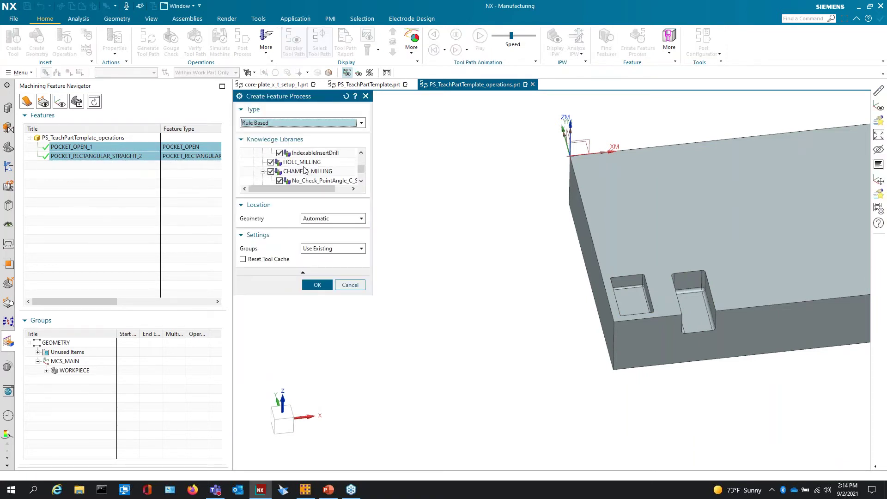
pyautogui.scroll(-3, 304, 170)
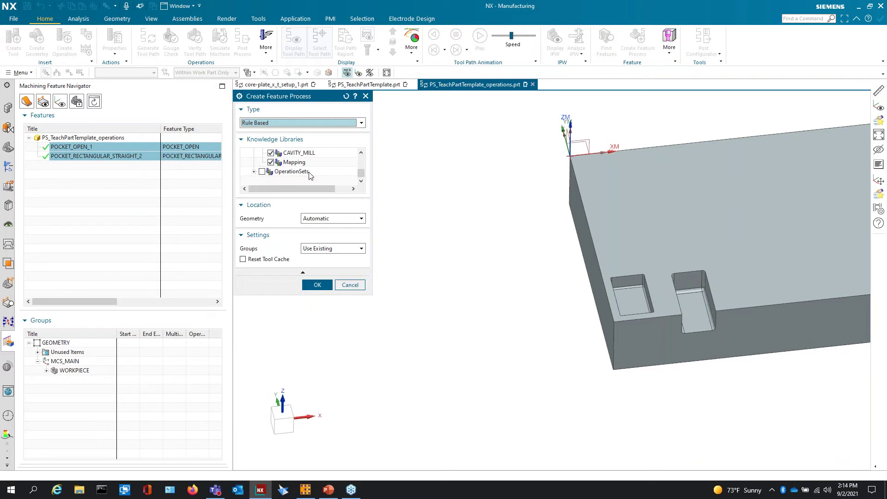
pyautogui.click(254, 172)
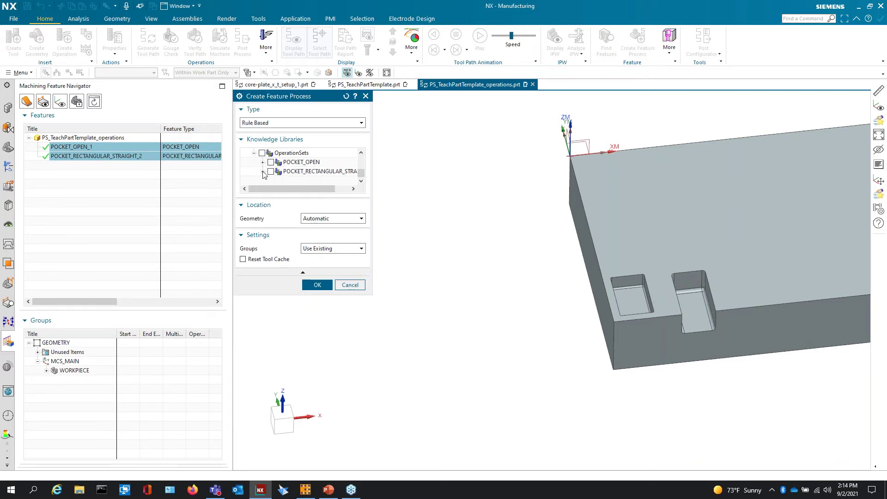
pyautogui.click(298, 172)
pyautogui.click(294, 162)
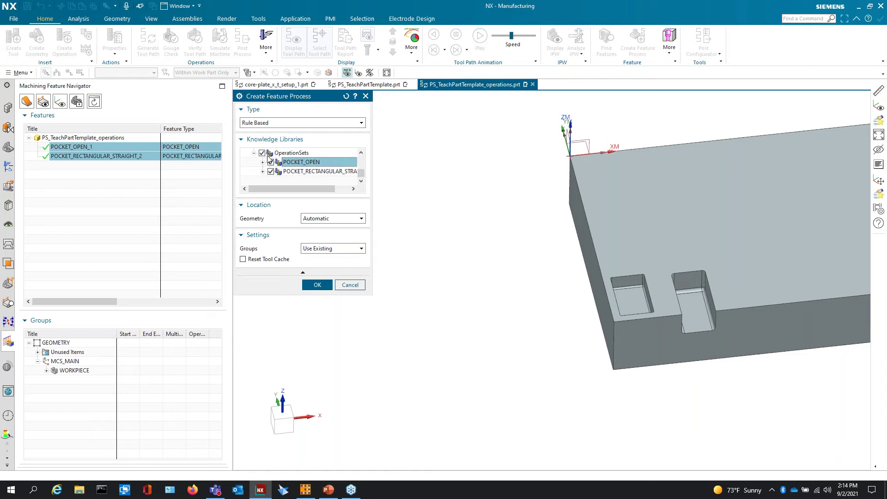
pyautogui.click(266, 124)
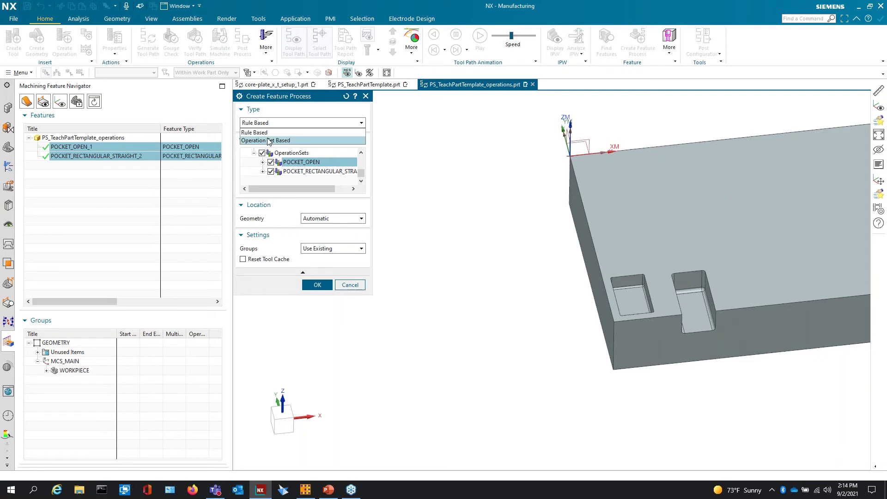
pyautogui.click(267, 140)
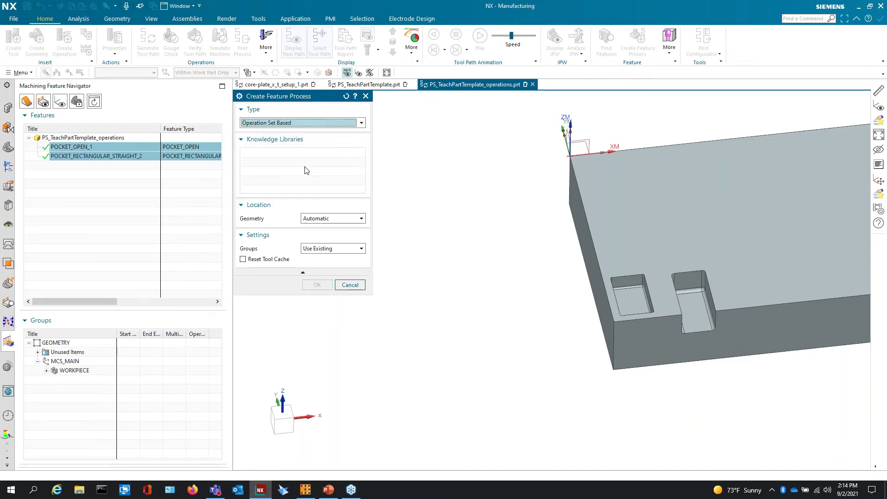
pyautogui.click(303, 123)
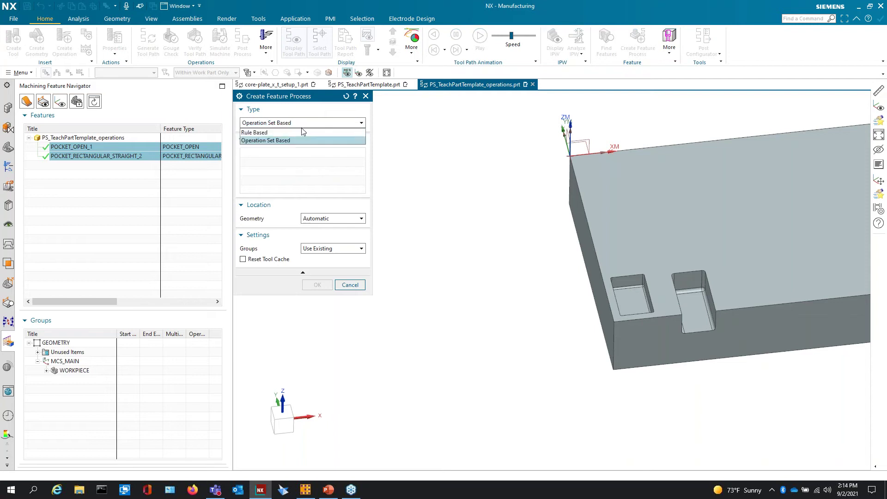
pyautogui.click(306, 131)
# - Include the OperationSets knowledge library and generate the rule-based pocket operations
pyautogui.scroll(-2, 283, 157)
pyautogui.scroll(-3, 283, 157)
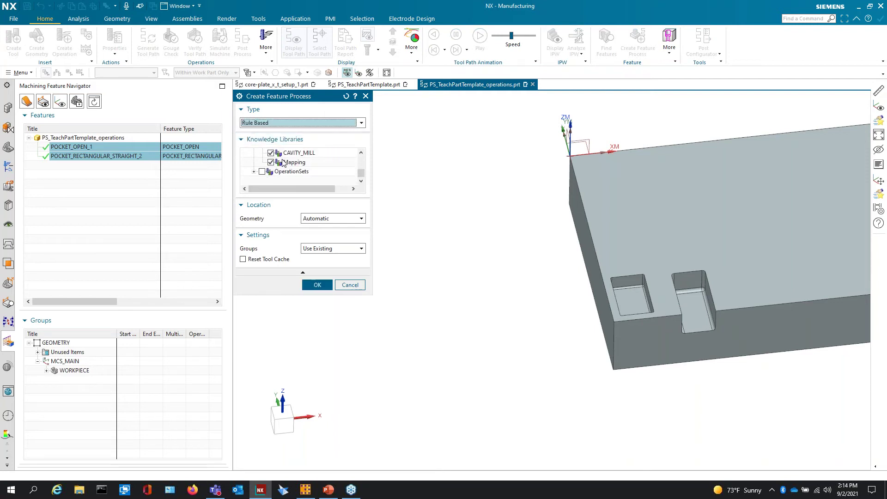
pyautogui.click(262, 172)
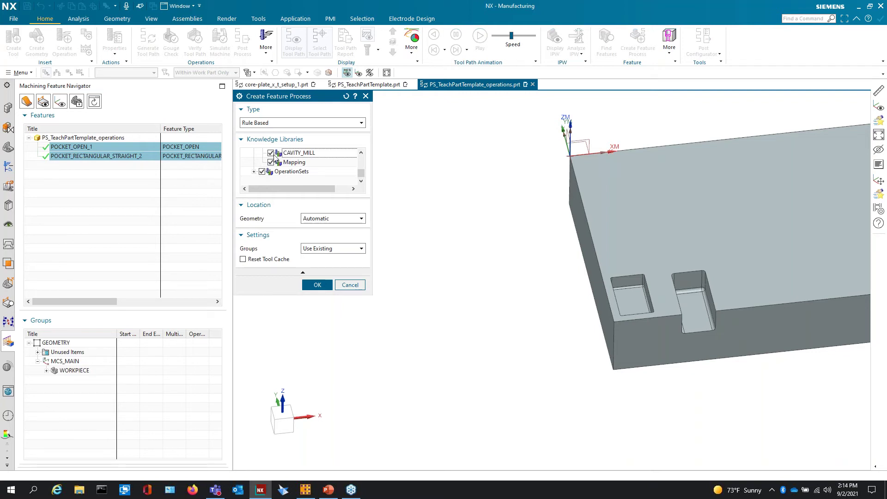
pyautogui.scroll(5, 272, 159)
pyautogui.click(262, 162)
pyautogui.scroll(-5, 294, 174)
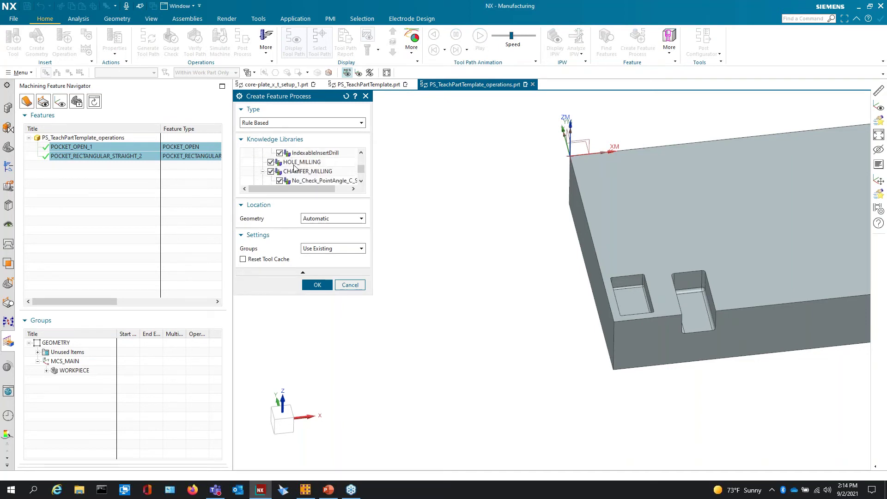
pyautogui.scroll(5, 290, 172)
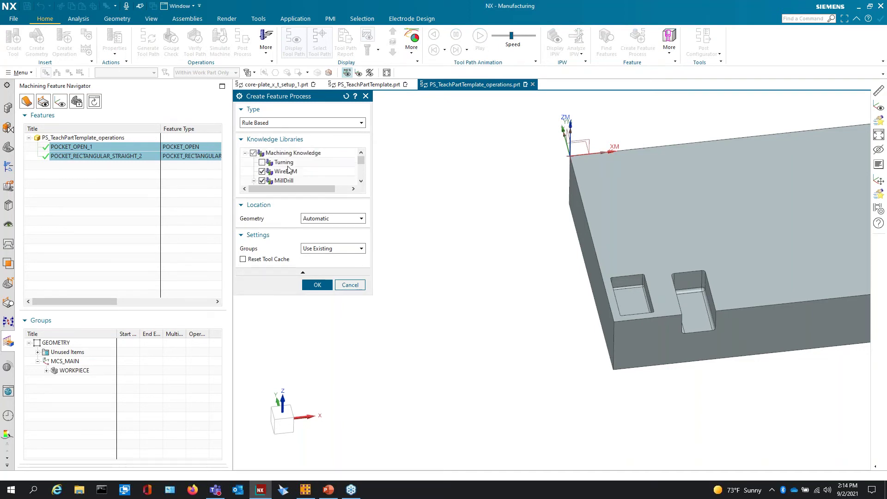
pyautogui.scroll(-5, 296, 172)
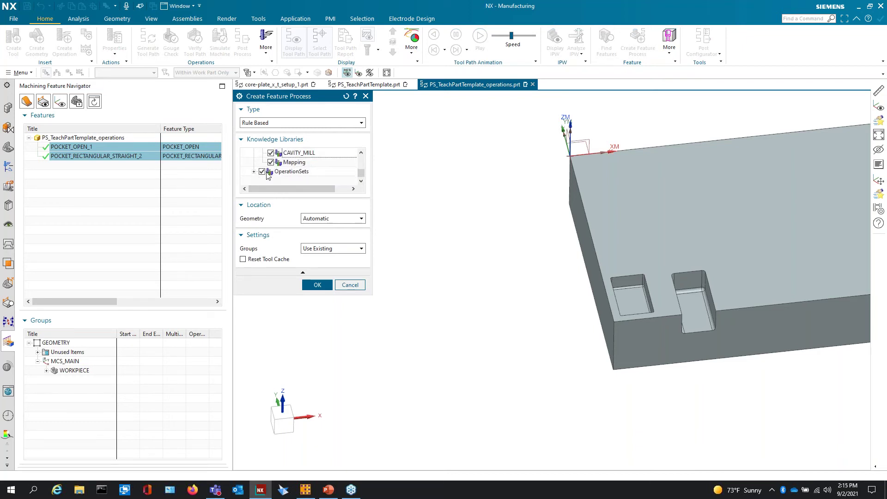
pyautogui.click(317, 284)
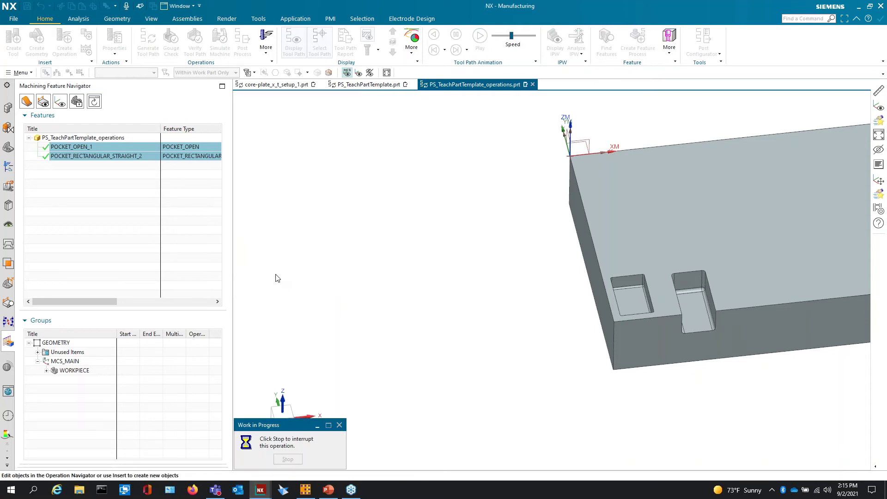
# - Delete the five duplicate operations, starting from ADAPTIVE_MILLING_1_1, from the operation list
pyautogui.click(9, 167)
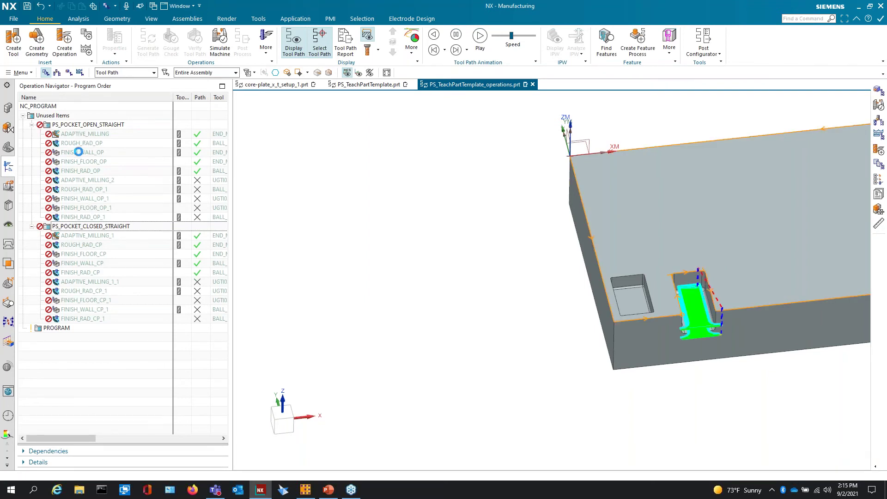
pyautogui.click(84, 134)
pyautogui.click(85, 180)
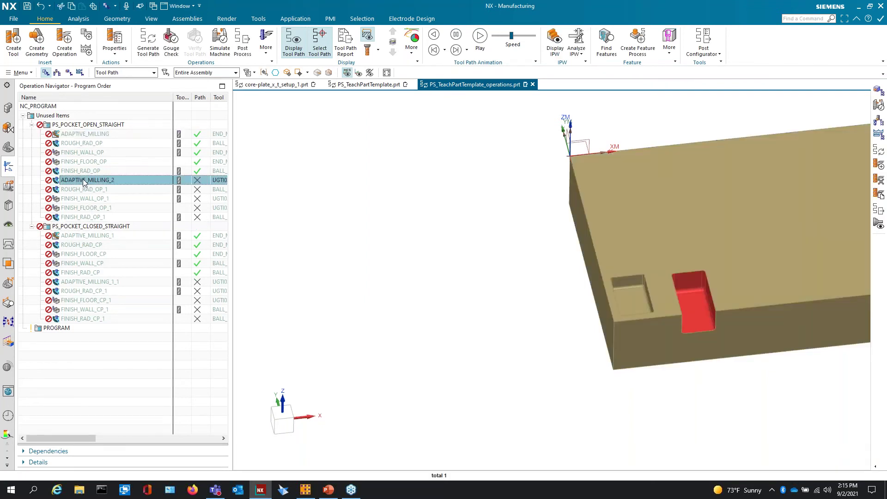
pyautogui.keyDown('shift'); pyautogui.click(85, 217); pyautogui.keyUp('shift')
pyautogui.rightClick(86, 218)
pyautogui.press('Escape')
pyautogui.press('Delete')
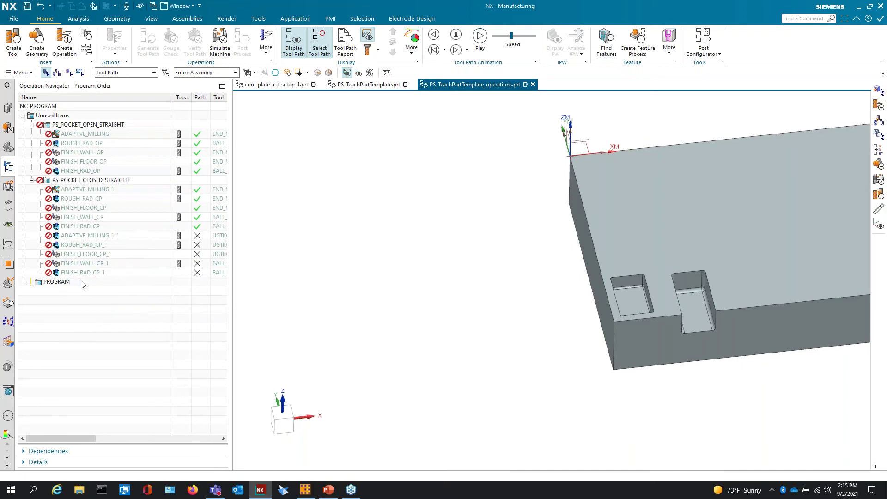
pyautogui.click(78, 236)
pyautogui.keyDown('shift'); pyautogui.click(80, 272); pyautogui.keyUp('shift')
pyautogui.rightClick(80, 272)
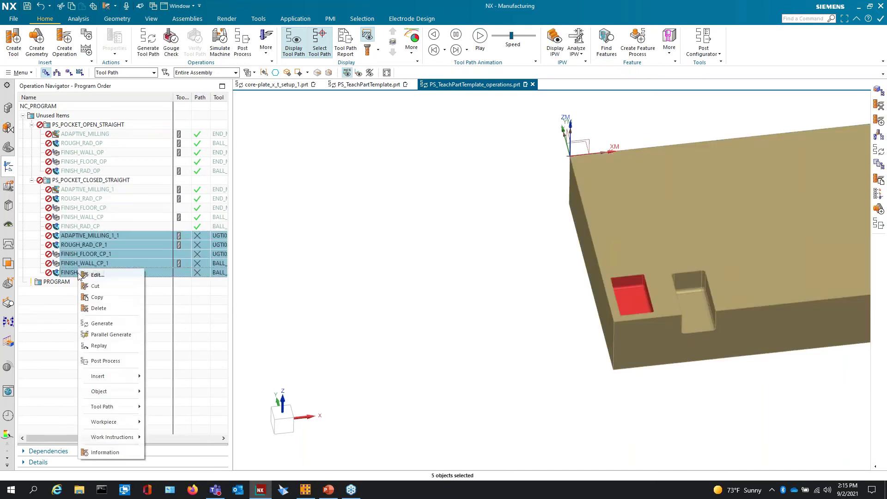
pyautogui.click(95, 309)
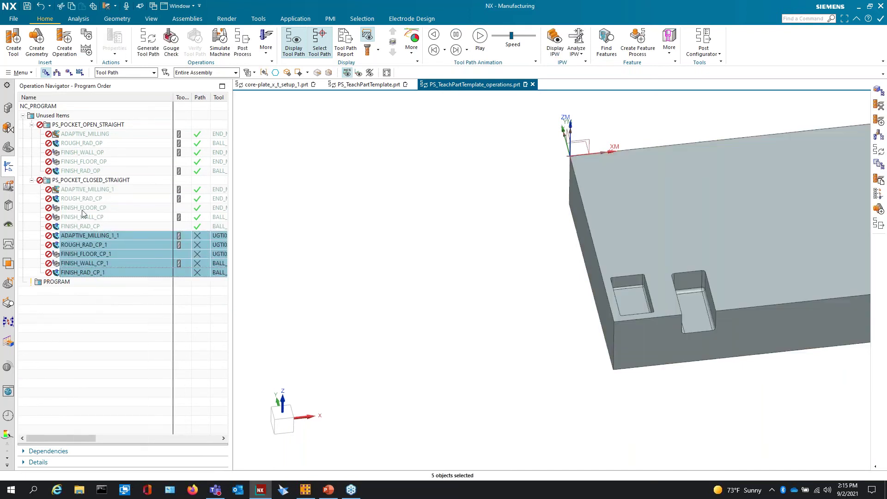
# - Move the PS_POCKET_OPEN_STRAIGHT and PS_POCKET_CLOSED_STRAIGHT operation sets under PROGRAM
pyautogui.click(66, 128)
pyautogui.keyDown('shift'); pyautogui.click(65, 180); pyautogui.keyUp('shift')
pyautogui.moveTo(68, 125); pyautogui.dragTo(70, 237)
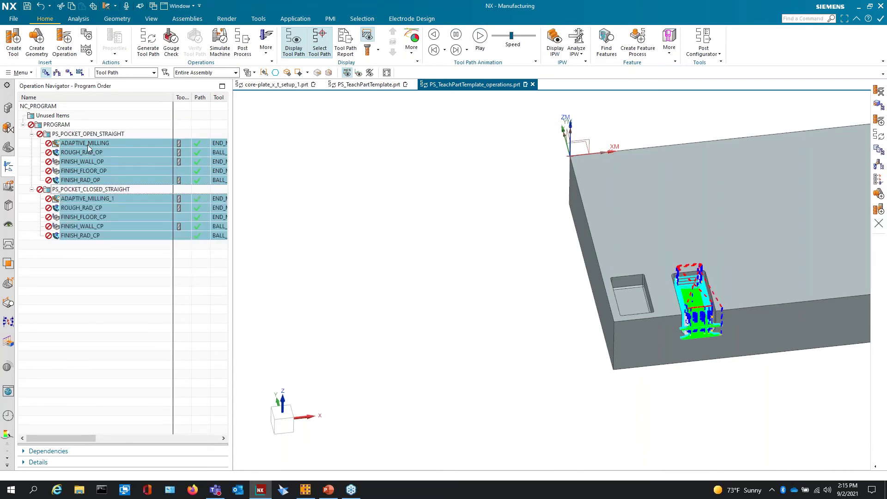
# - In the Geometry View, delete the four extra feature groups starting with FG_POCKET_OPEN_1
pyautogui.click(69, 73)
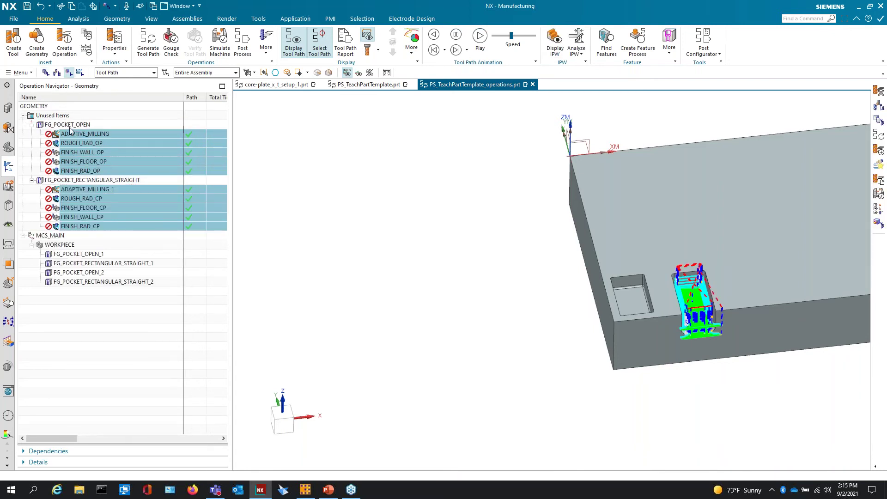
pyautogui.click(71, 254)
pyautogui.keyDown('shift'); pyautogui.click(69, 282); pyautogui.keyUp('shift')
pyautogui.rightClick(69, 282)
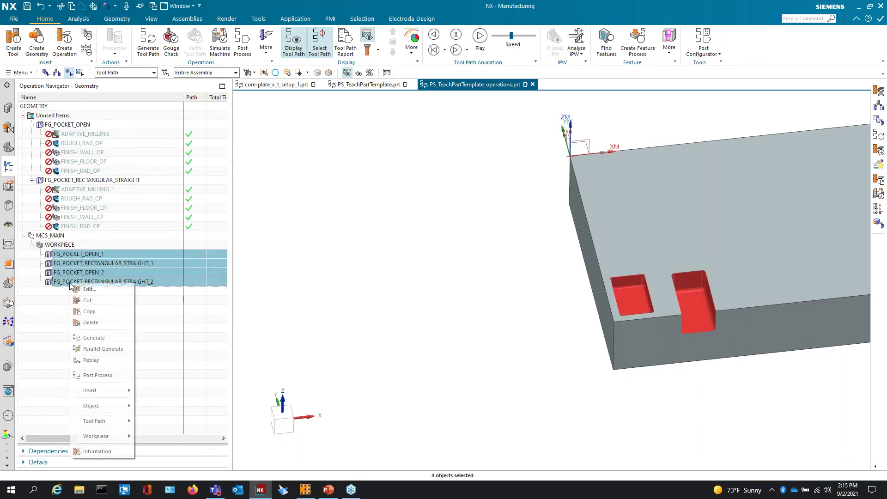
pyautogui.click(93, 323)
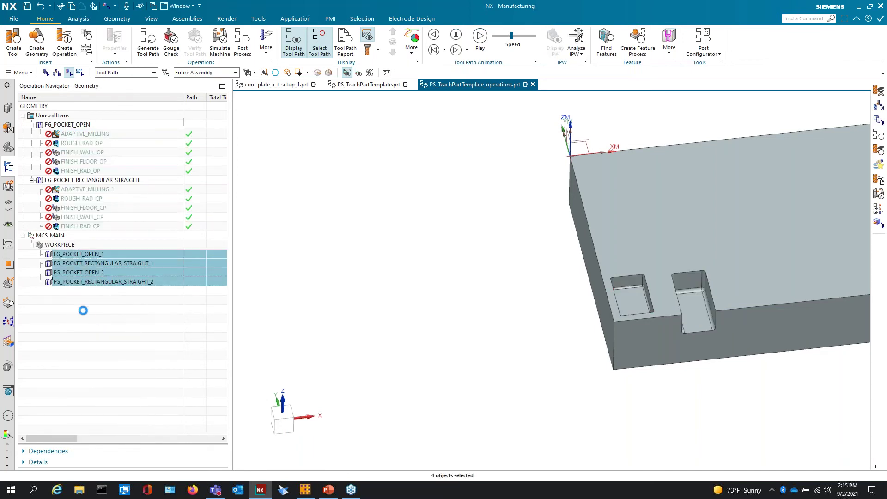
# - Move the FG_POCKET_OPEN and FG_POCKET_RECTANGULAR_STRAIGHT feature groups under WORKPIECE
pyautogui.click(68, 127)
pyautogui.keyDown('shift'); pyautogui.click(66, 181); pyautogui.keyUp('shift')
pyautogui.moveTo(66, 126); pyautogui.dragTo(68, 287)
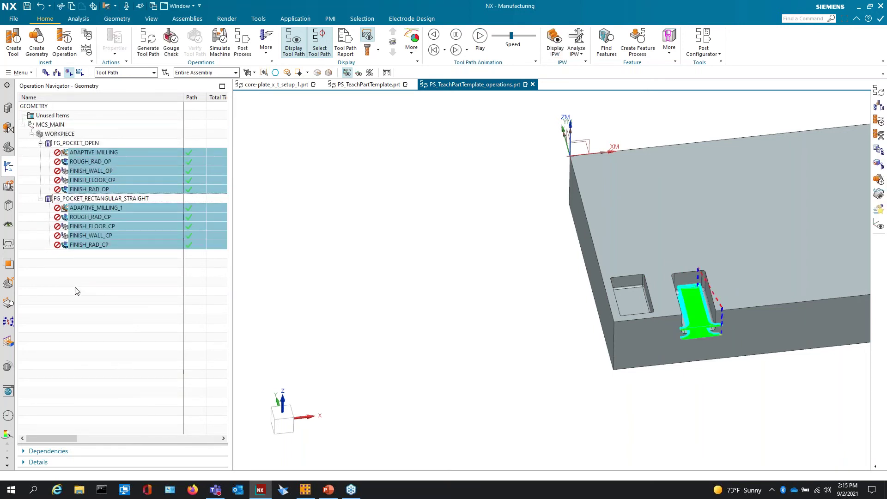
# - Preview the ADAPTIVE_MILLING tool path, then open that operation for editing
pyautogui.click(77, 290)
pyautogui.click(89, 152)
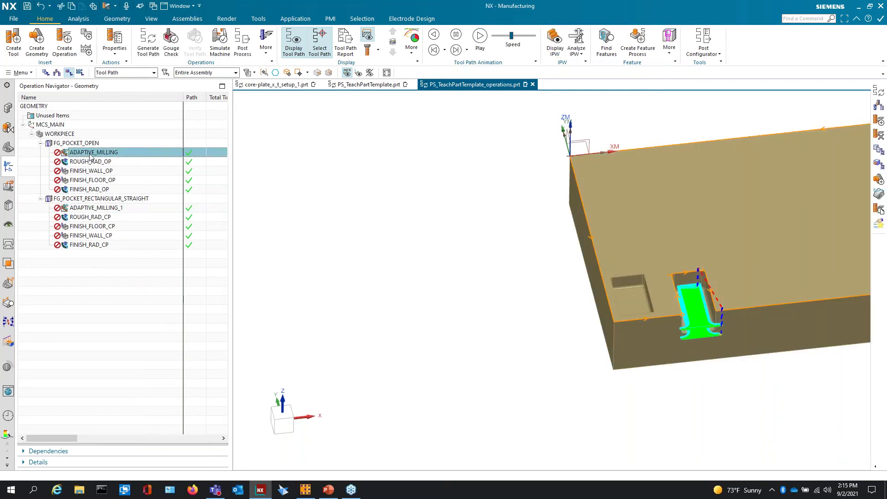
pyautogui.scroll(2, 373, 312)
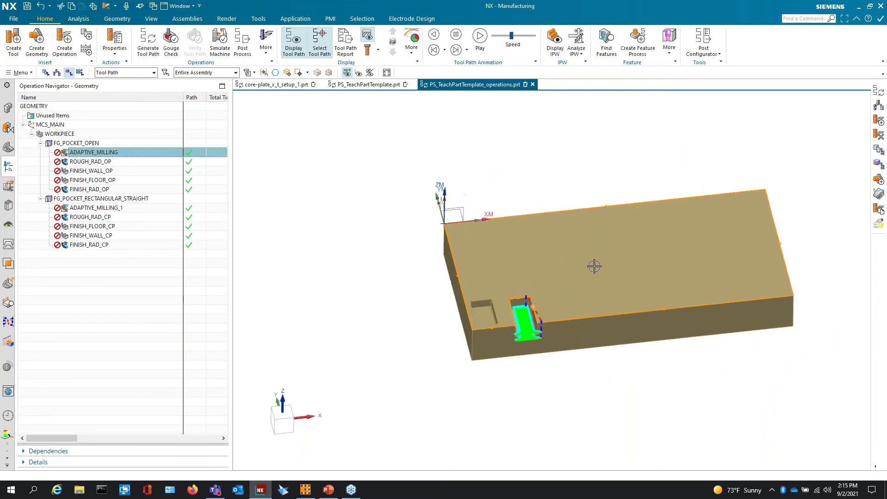
pyautogui.scroll(-3, 594, 264)
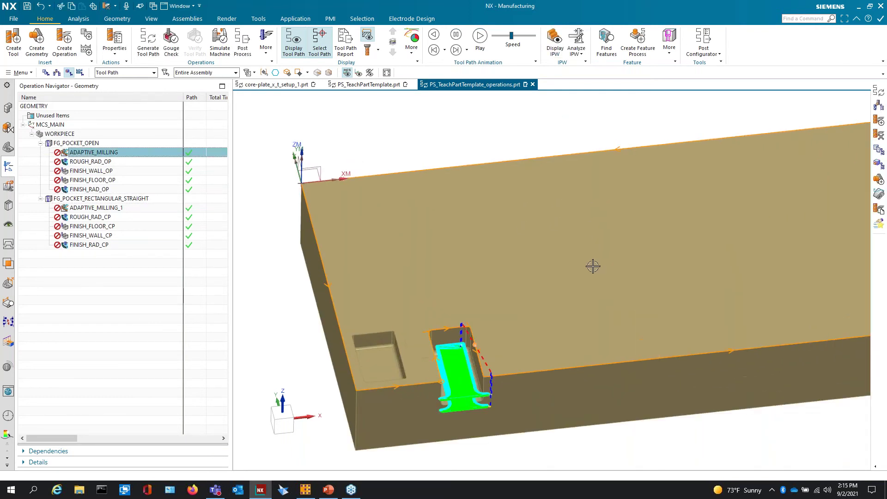
pyautogui.doubleClick(115, 153)
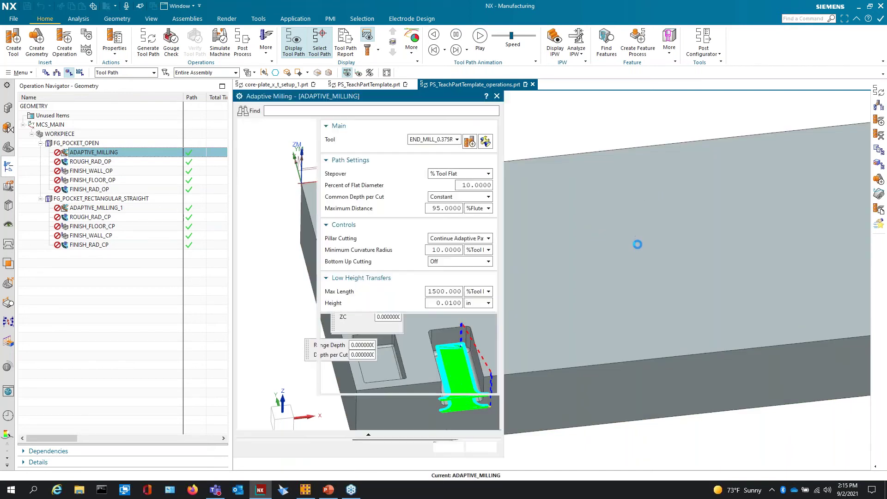
pyautogui.scroll(3, 634, 292)
pyautogui.scroll(-3, 530, 306)
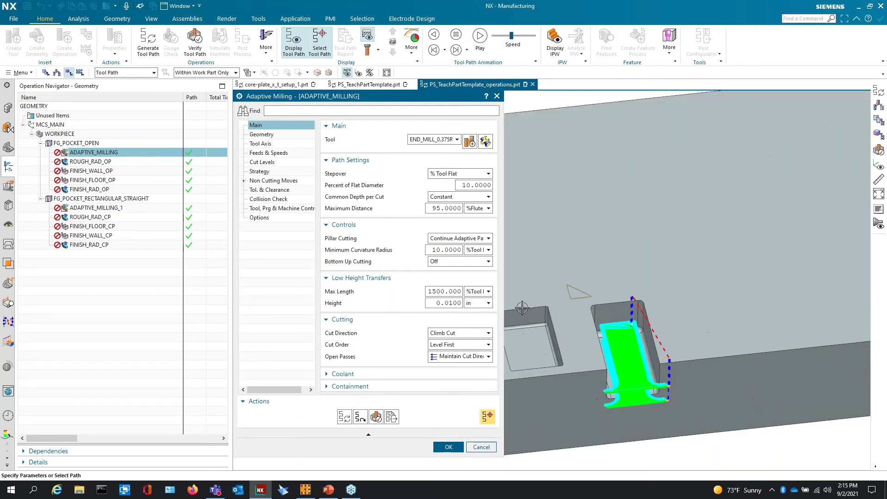
pyautogui.click(260, 134)
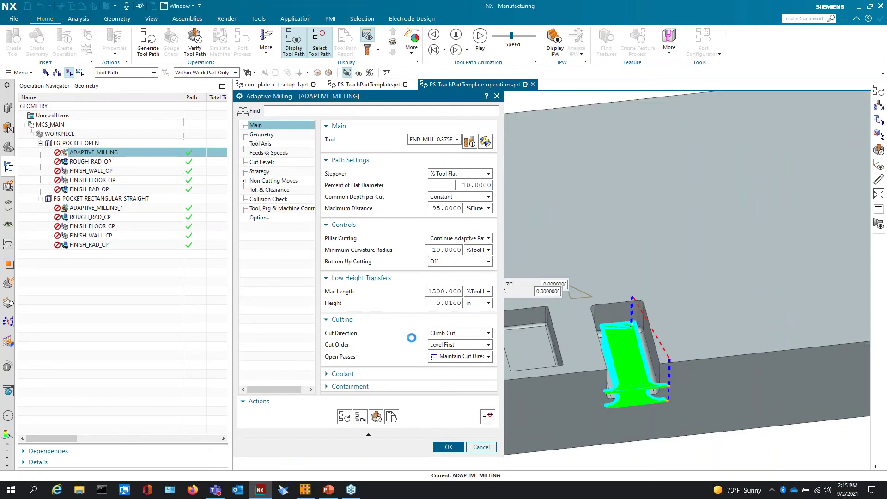
pyautogui.click(469, 268)
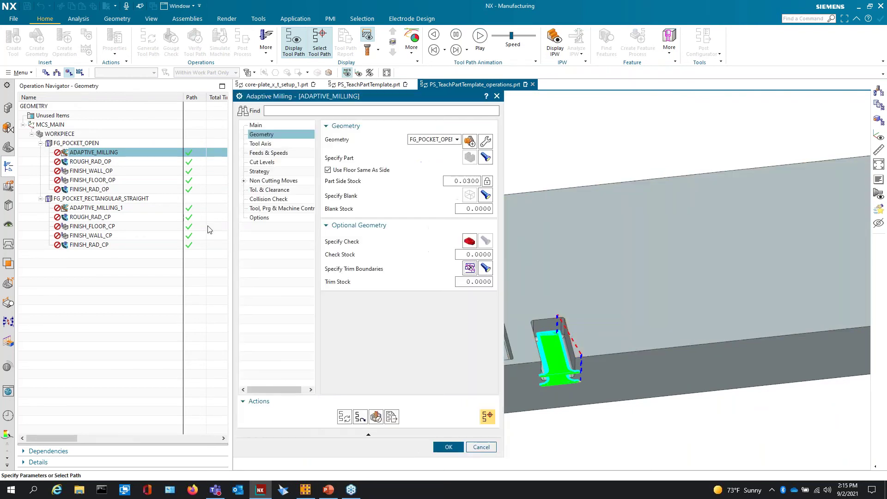
pyautogui.click(479, 447)
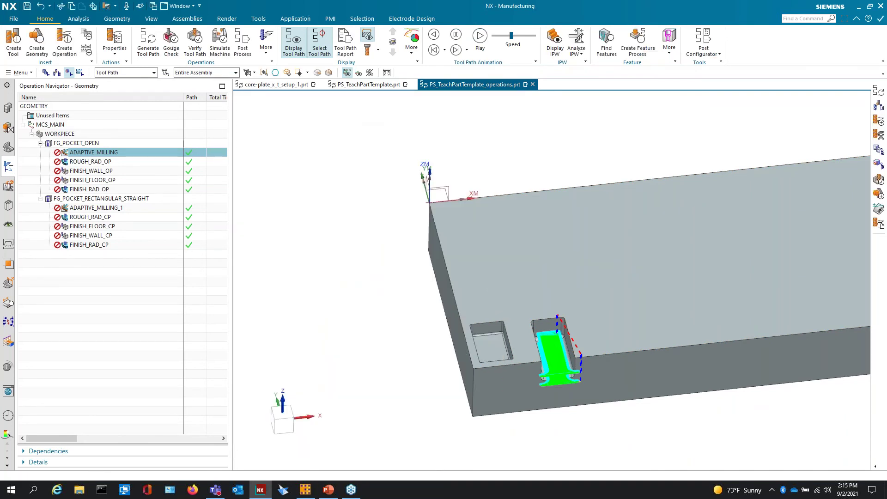
pyautogui.click(47, 50)
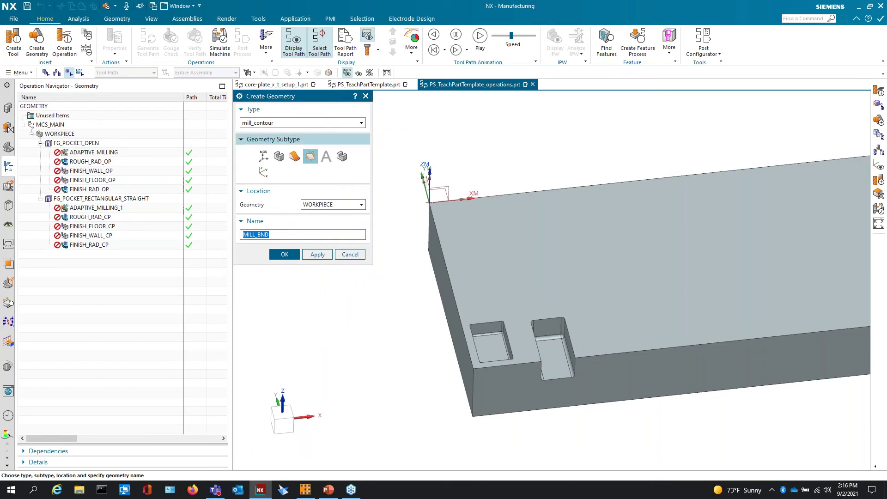
pyautogui.click(350, 255)
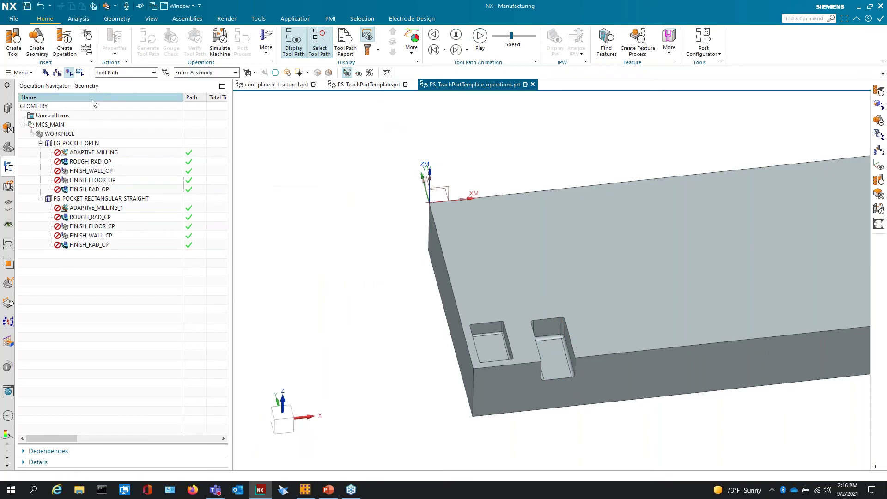
pyautogui.click(45, 50)
pyautogui.click(289, 123)
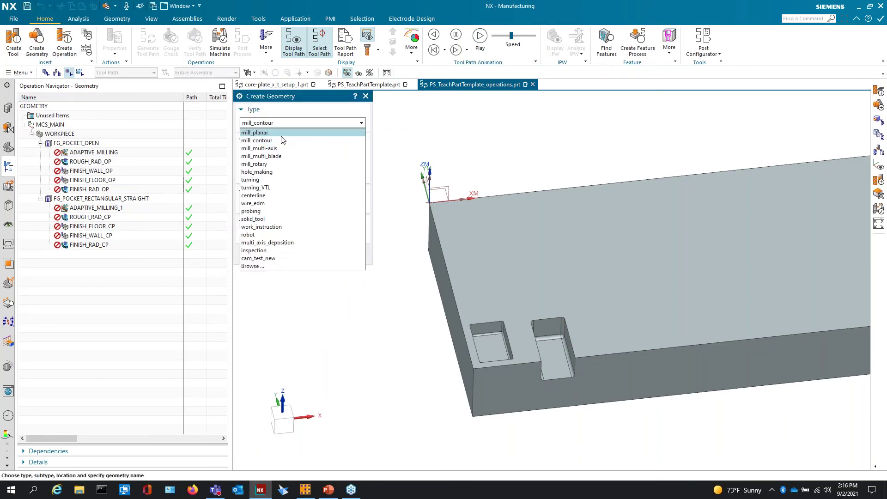
pyautogui.click(277, 133)
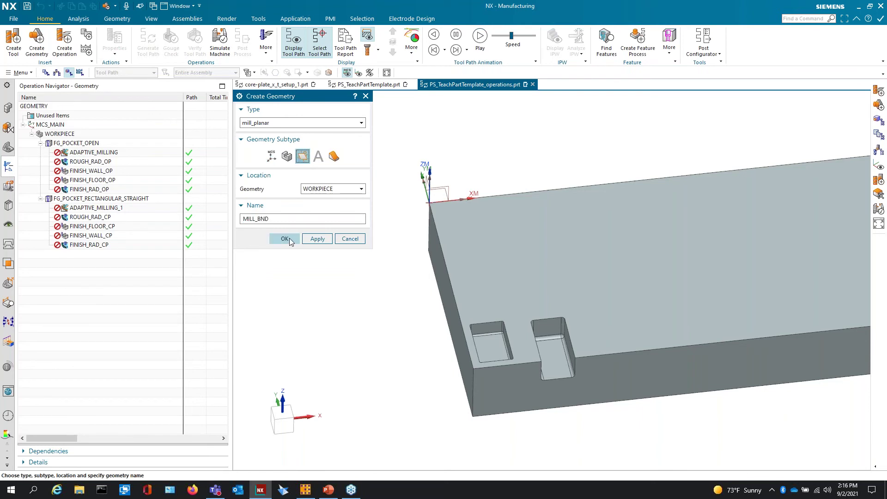
pyautogui.click(284, 239)
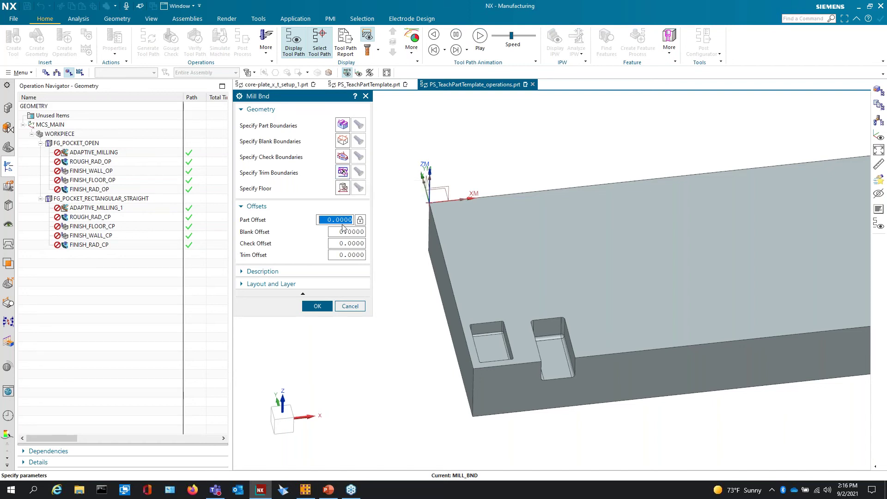
pyautogui.click(355, 308)
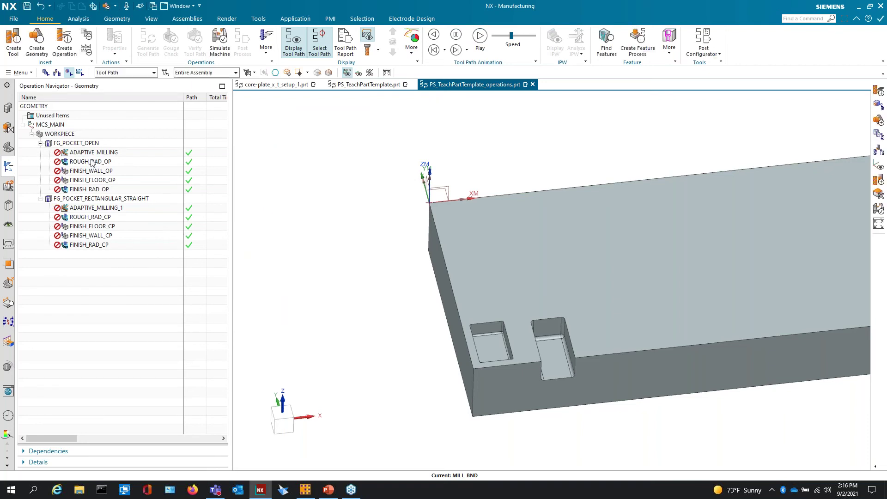
pyautogui.click(78, 143)
pyautogui.click(144, 52)
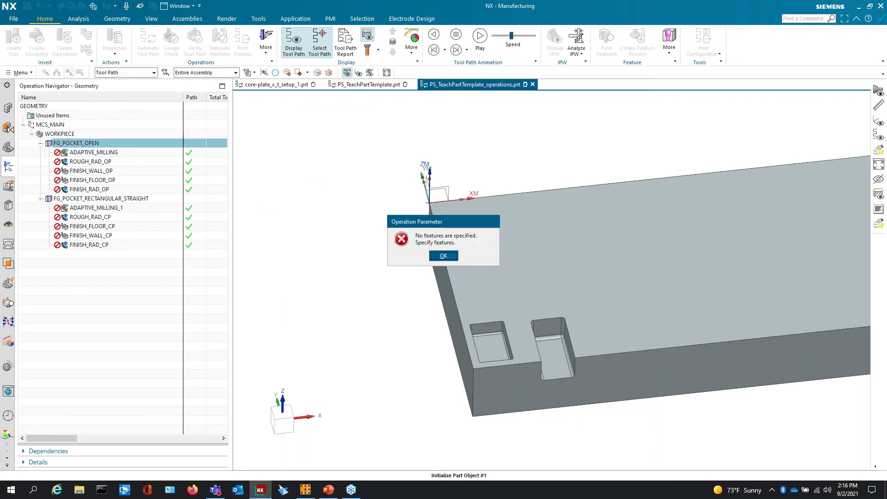
pyautogui.click(443, 259)
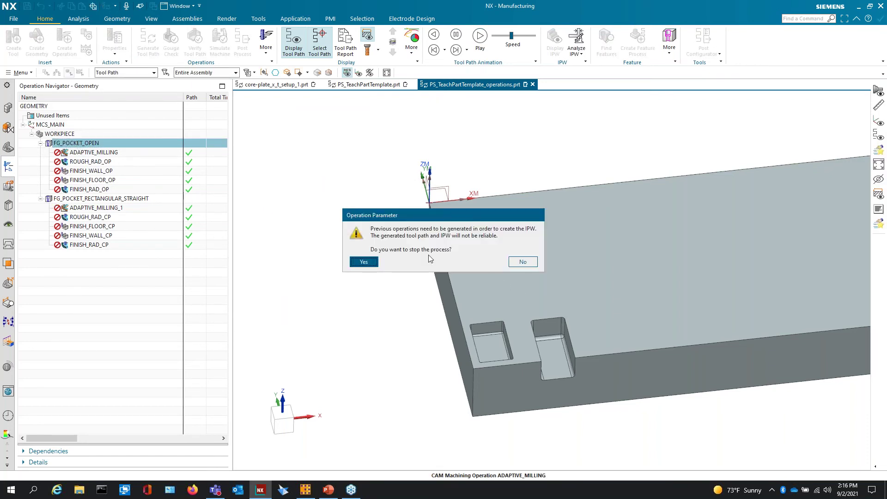
pyautogui.click(364, 262)
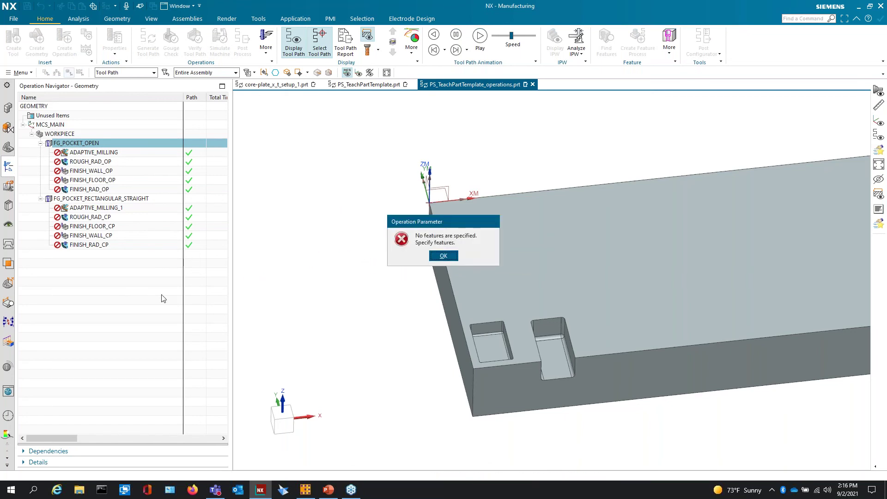
pyautogui.click(443, 256)
pyautogui.click(532, 265)
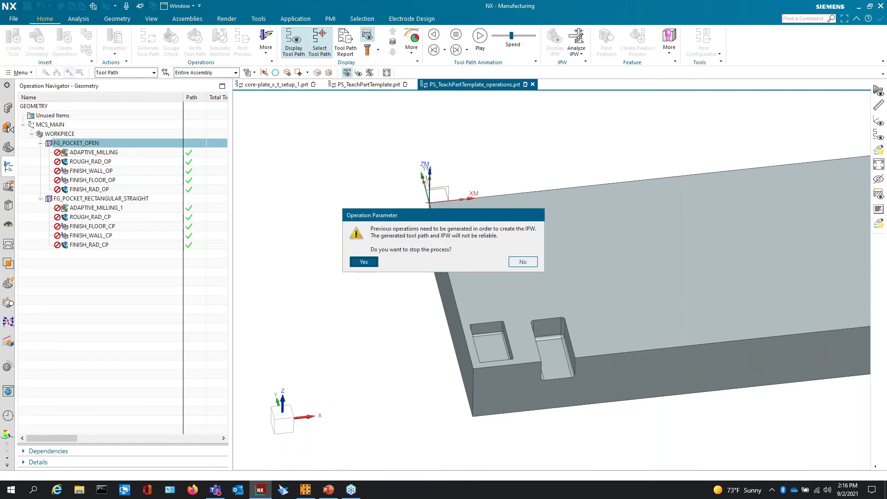
pyautogui.click(521, 262)
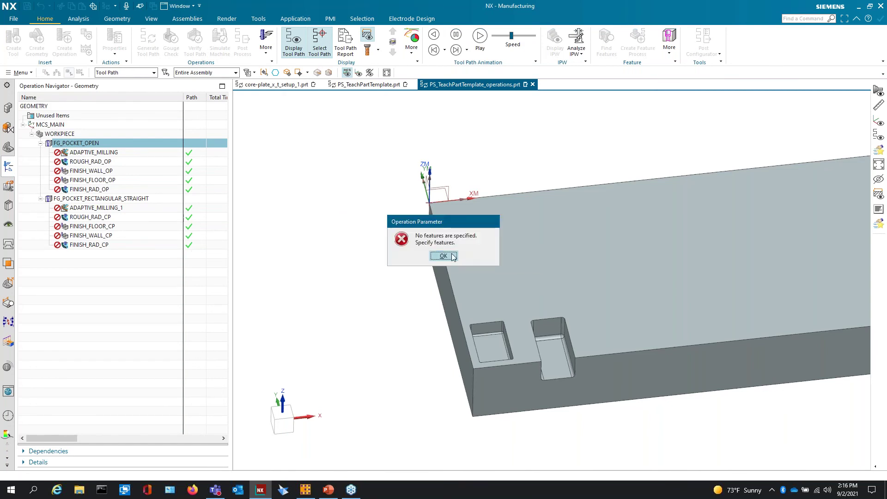
pyautogui.click(443, 255)
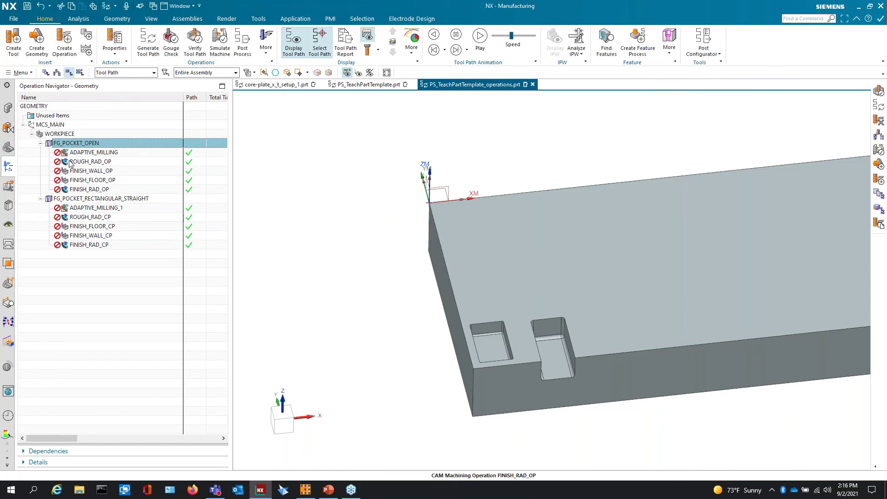